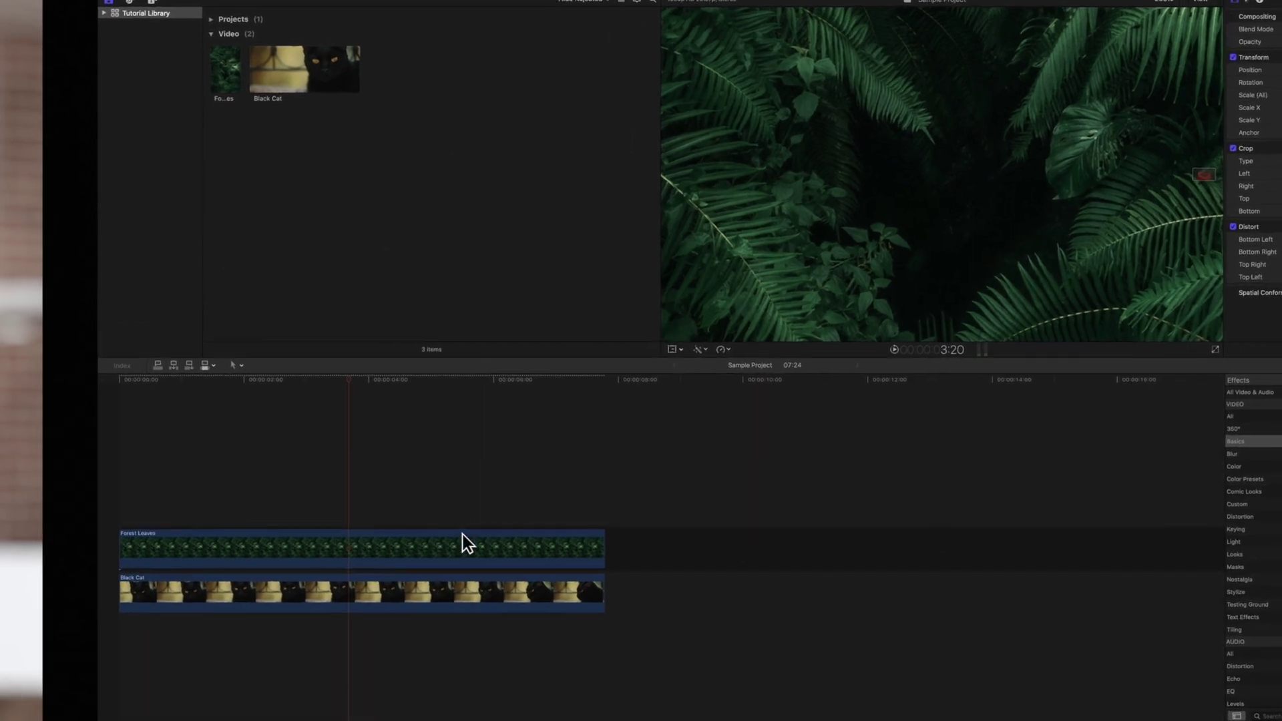
Step: Select the Forest Leaves clip sitting above the Black Cat clip in the timeline
{"action": "left_click", "coordinate": [468, 539]}
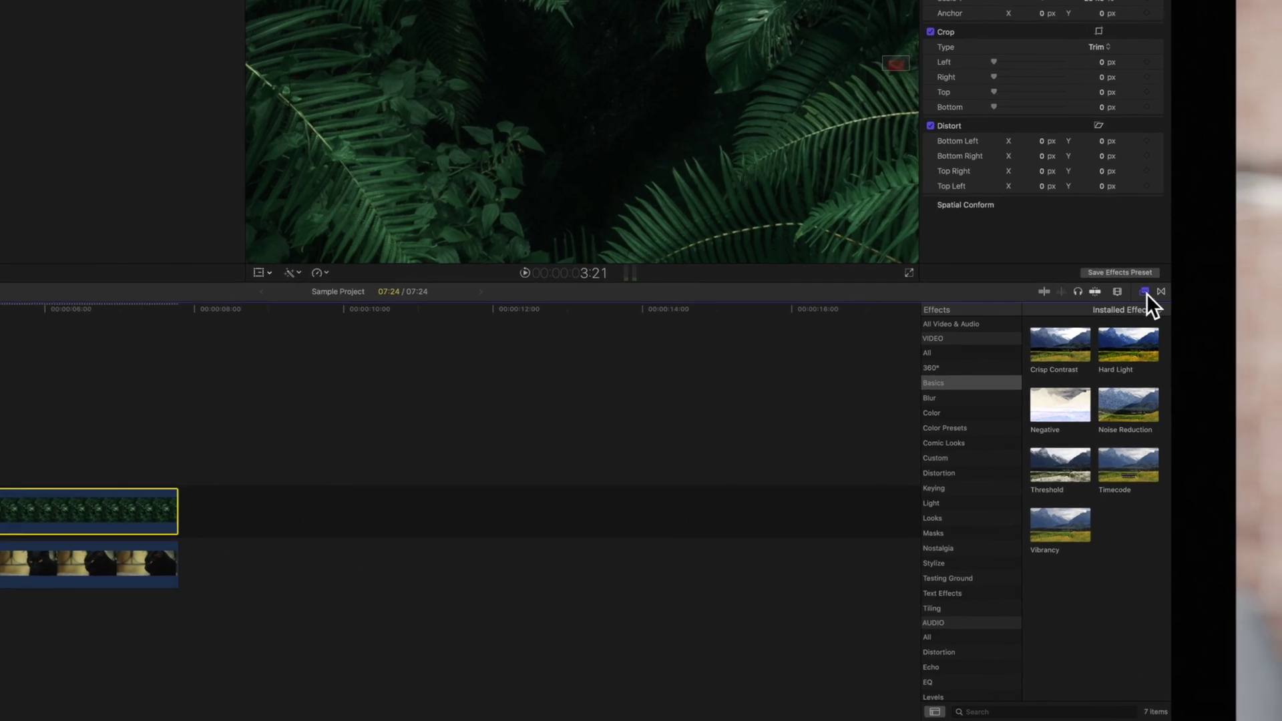
Step: Filter the Effects browser to Masks and apply Shape Mask to the Forest Leaves clip
{"action": "left_click", "coordinate": [1145, 292]}
{"action": "left_click", "coordinate": [1144, 291]}
{"action": "left_click", "coordinate": [952, 533]}
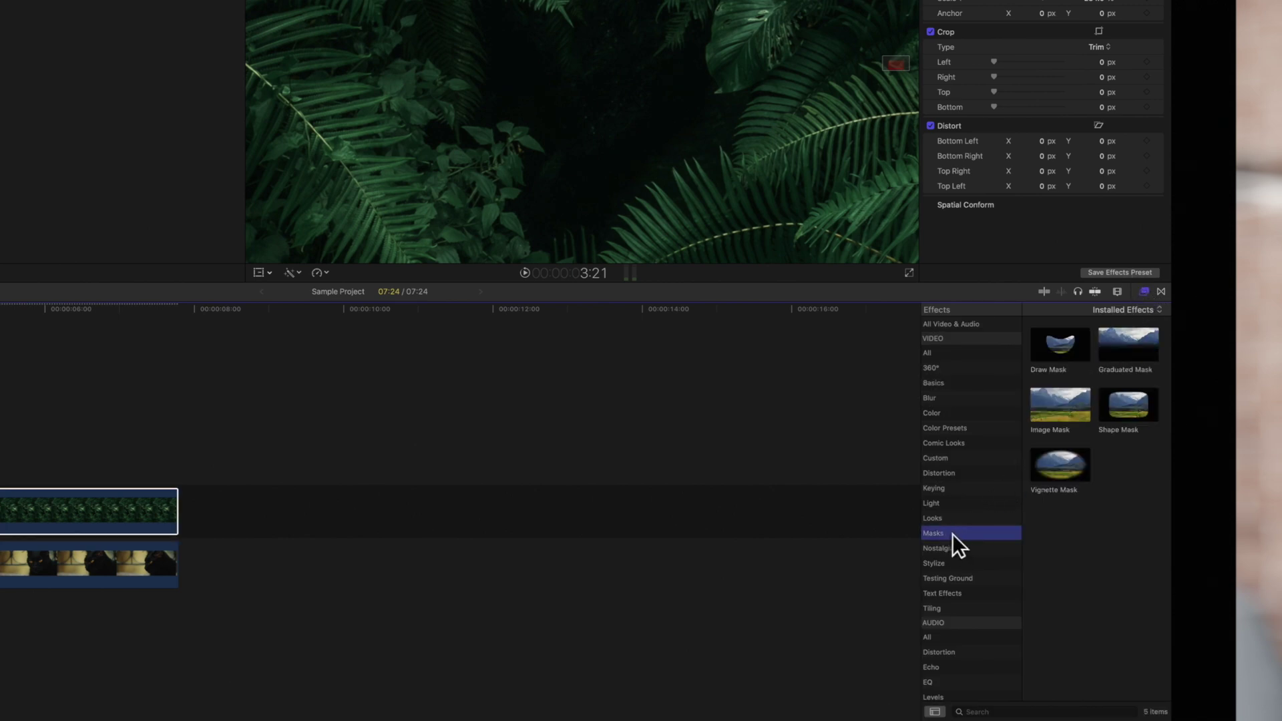
{"action": "left_click_drag", "start_coordinate": [1129, 411], "coordinate": [193, 486]}
{"action": "left_click_drag", "start_coordinate": [462, 511], "coordinate": [402, 534]}
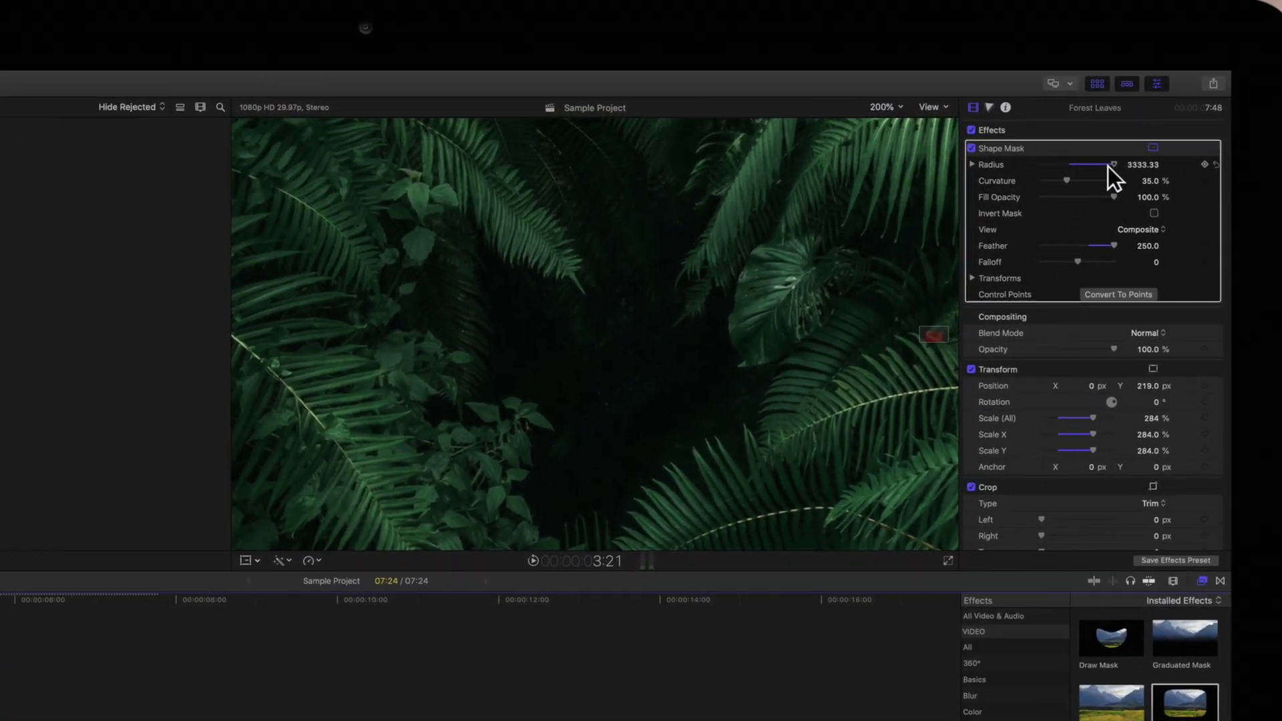
Step: In the inspector, widen the mask Radius, enable Invert Mask and set Feather to 47
{"action": "left_click_drag", "start_coordinate": [1108, 167], "coordinate": [1006, 206]}
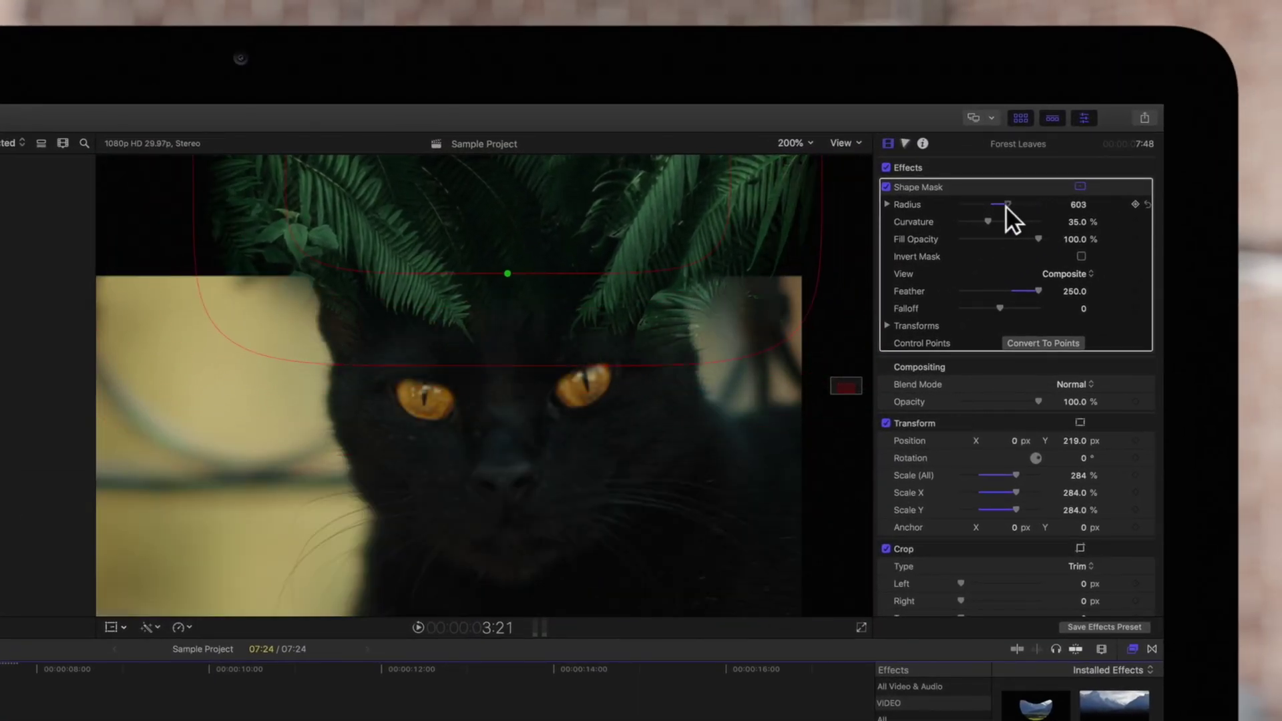
{"action": "left_click", "coordinate": [1082, 257]}
{"action": "left_click_drag", "start_coordinate": [1039, 291], "coordinate": [1015, 290]}
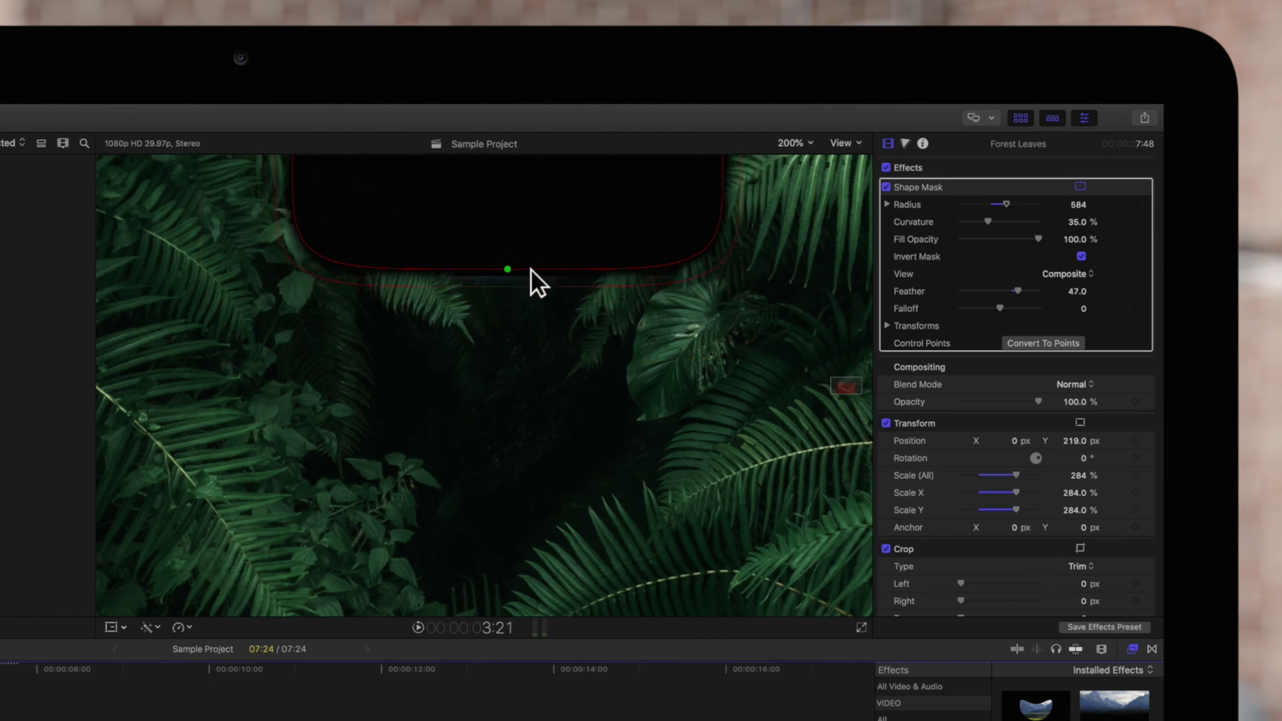
Step: Move the mask onto the cat, raise Curvature, and shrink it into an oval centred on the eyes
{"action": "left_click_drag", "start_coordinate": [530, 268], "coordinate": [515, 525]}
{"action": "mouse_move", "coordinate": [372, 314]}
{"action": "left_mouse_down"}
{"action": "mouse_move", "coordinate": [411, 283]}
{"action": "mouse_move", "coordinate": [434, 314]}
{"action": "left_mouse_up"}
{"action": "left_click_drag", "start_coordinate": [307, 411], "coordinate": [394, 412]}
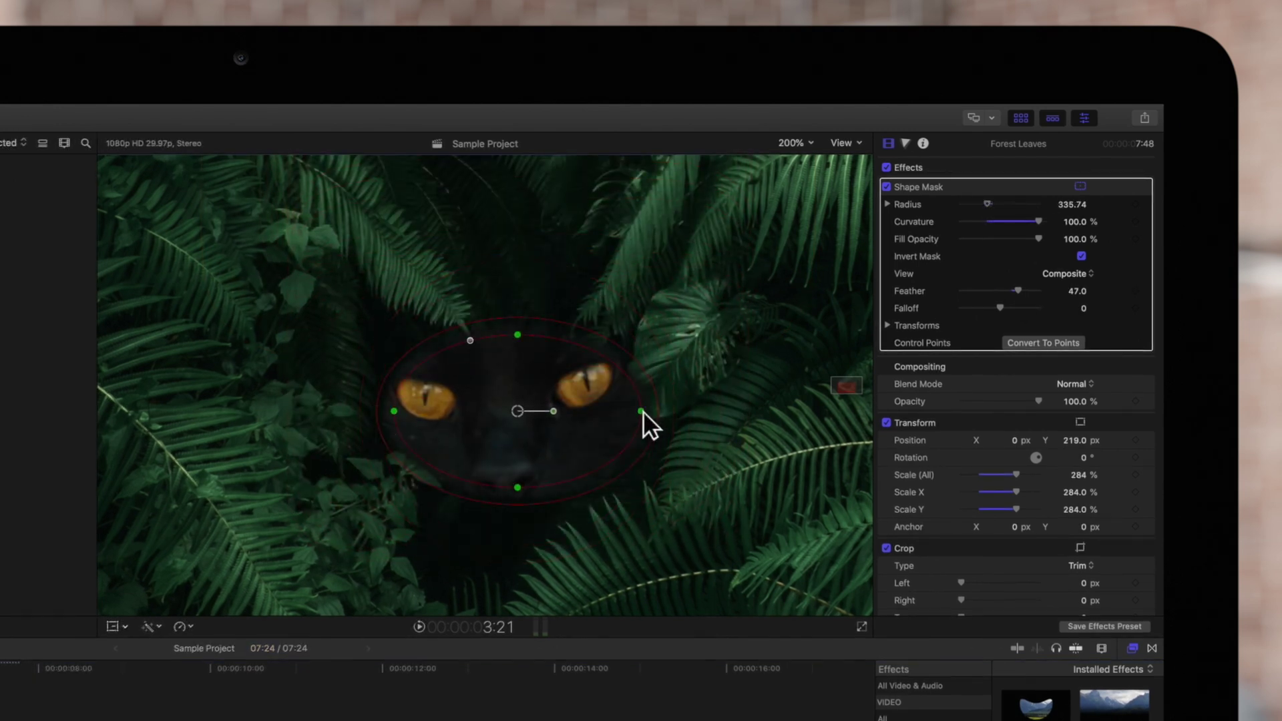
{"action": "left_click_drag", "start_coordinate": [524, 412], "coordinate": [510, 404]}
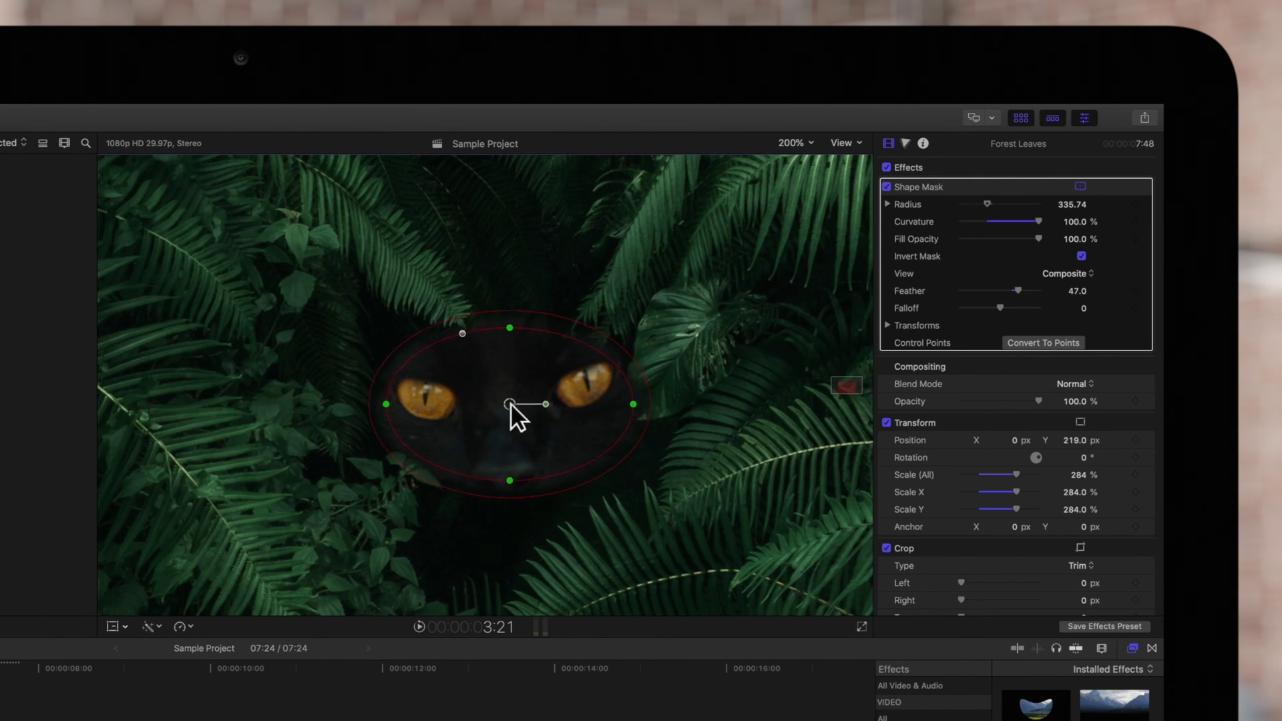
Step: Convert the oval shape mask to control points via Control-click, confirming with Convert
{"action": "key", "text": "ctrl"}
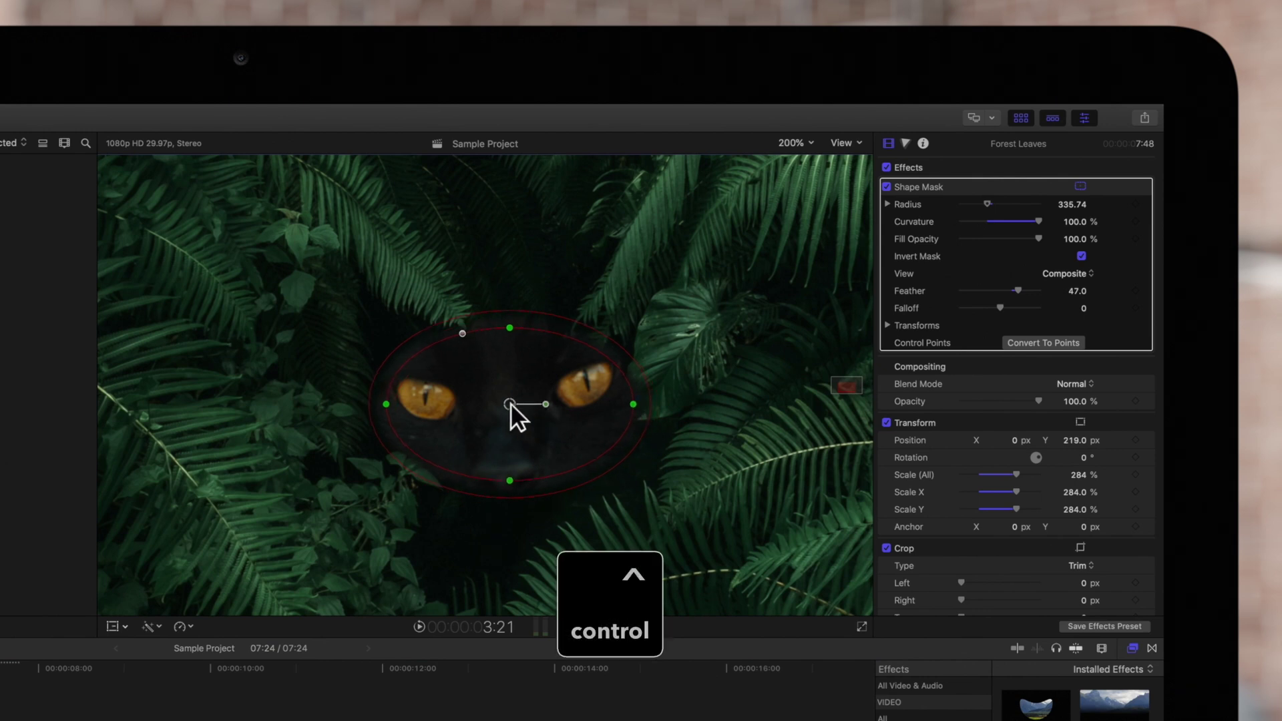
{"action": "left_click", "coordinate": [513, 354], "text": "ctrl"}
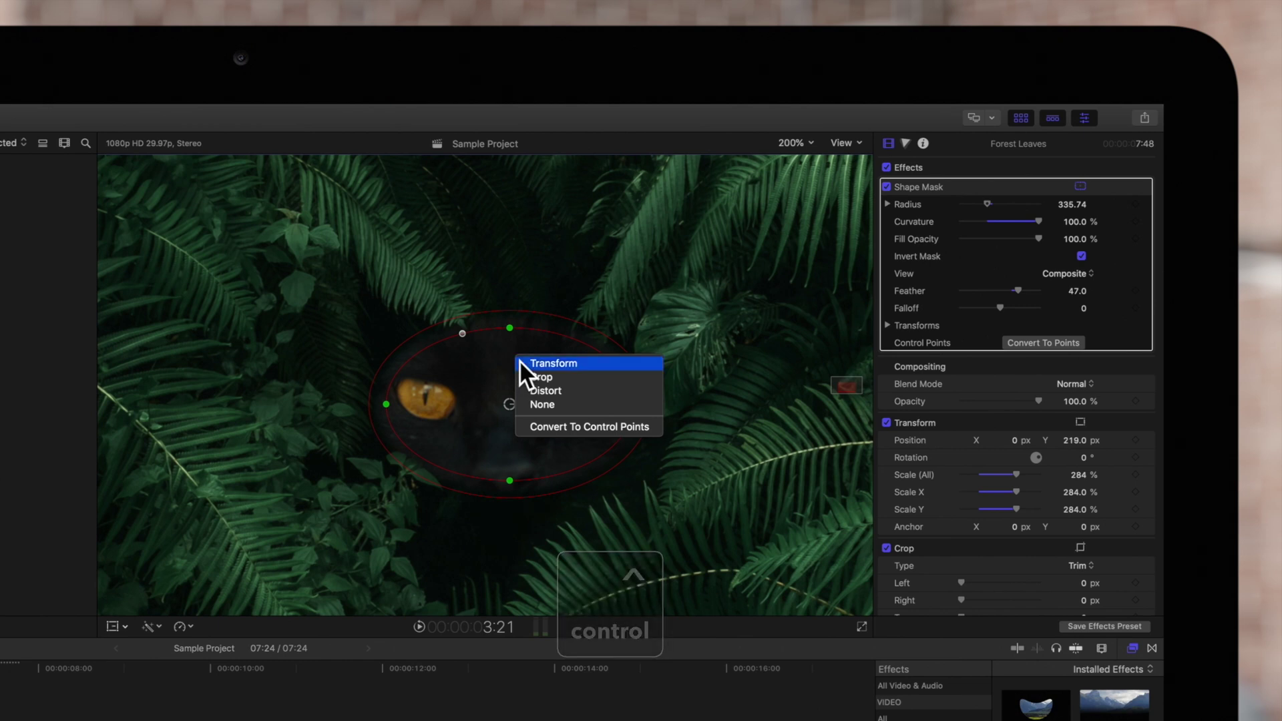
{"action": "left_click", "coordinate": [578, 429]}
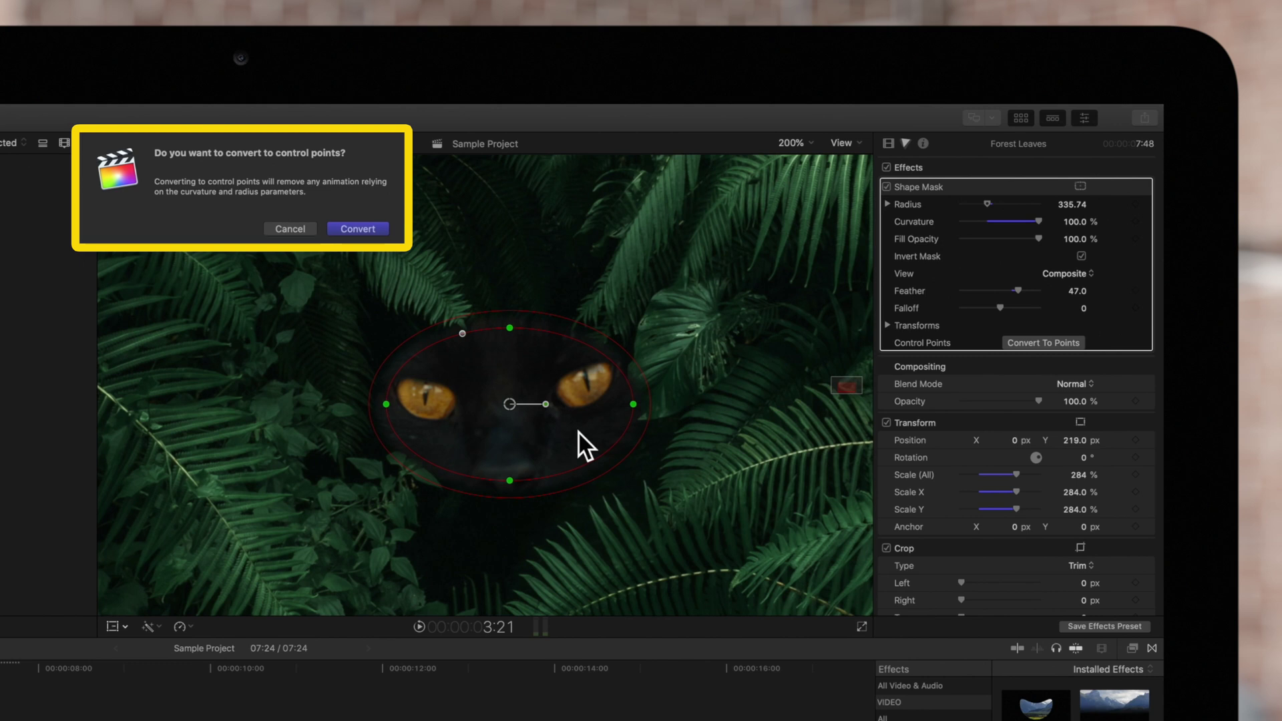
{"action": "left_click", "coordinate": [363, 231]}
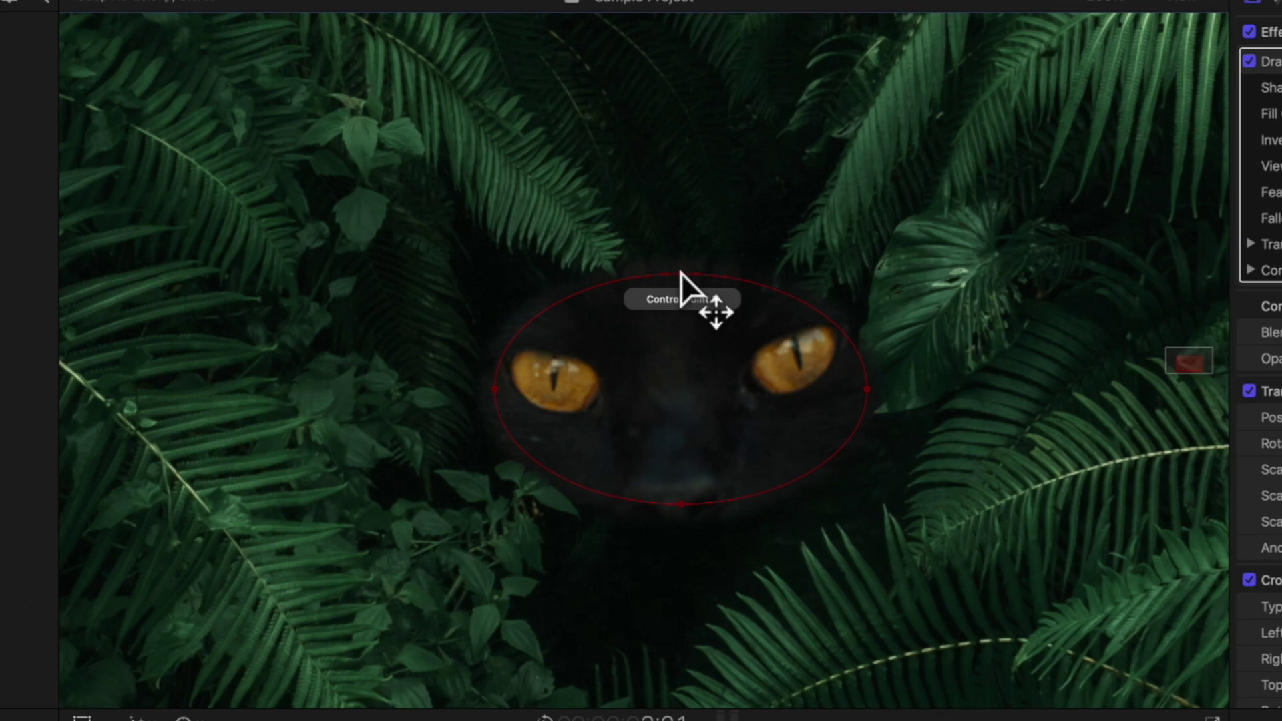
Step: Command-drag long horizontal Bezier handles out of the mask's top point to flatten the top
{"action": "key", "text": "super"}
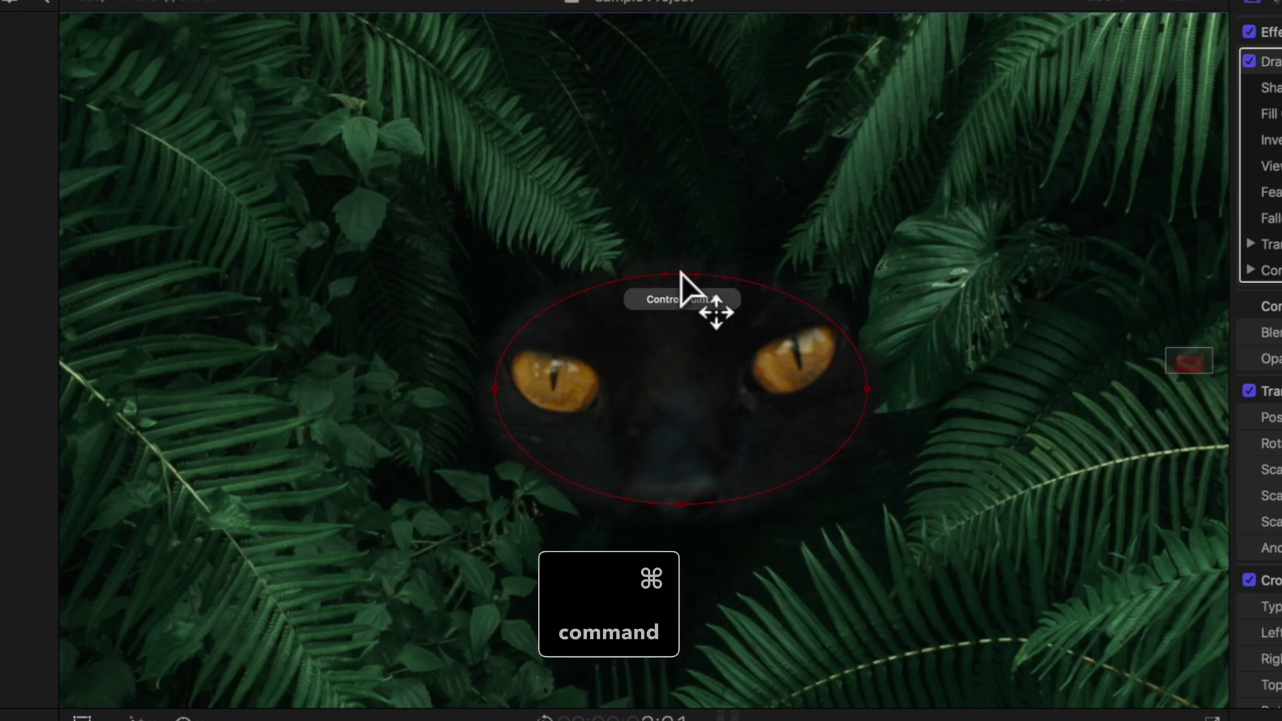
{"action": "left_click", "coordinate": [681, 274], "text": "super"}
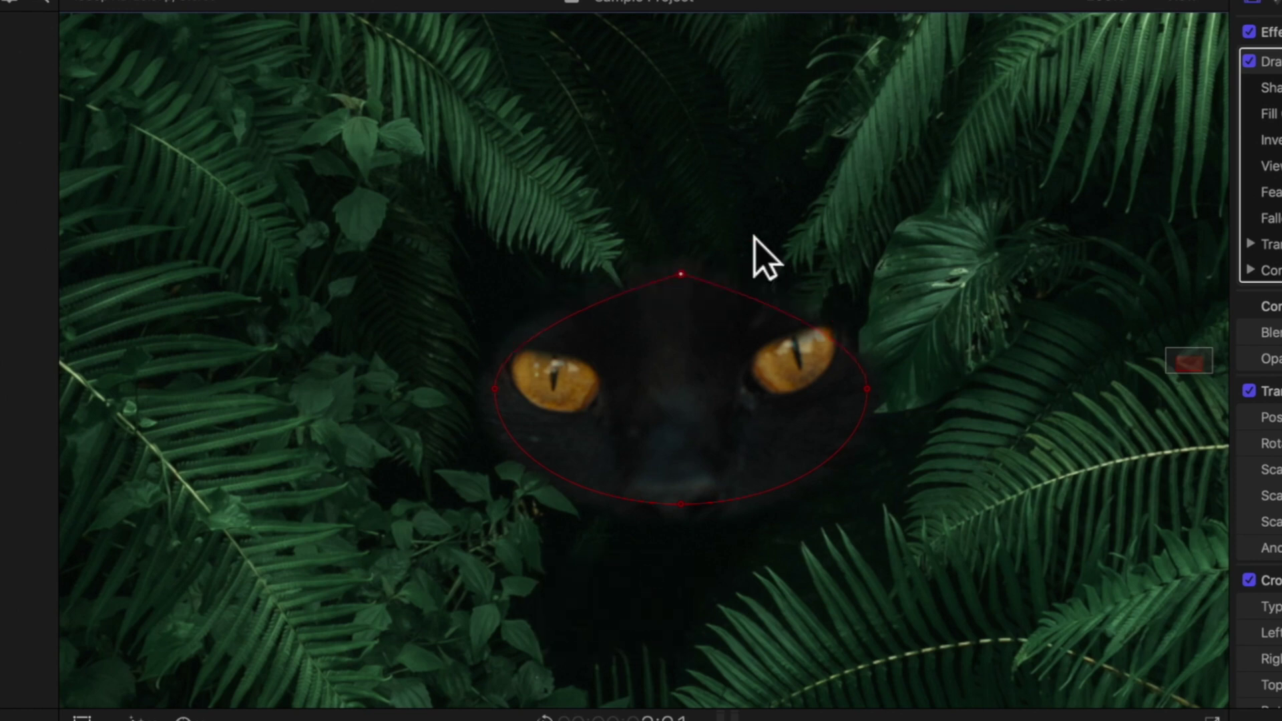
{"action": "left_click_drag", "start_coordinate": [681, 273], "coordinate": [746, 282], "text": "super"}
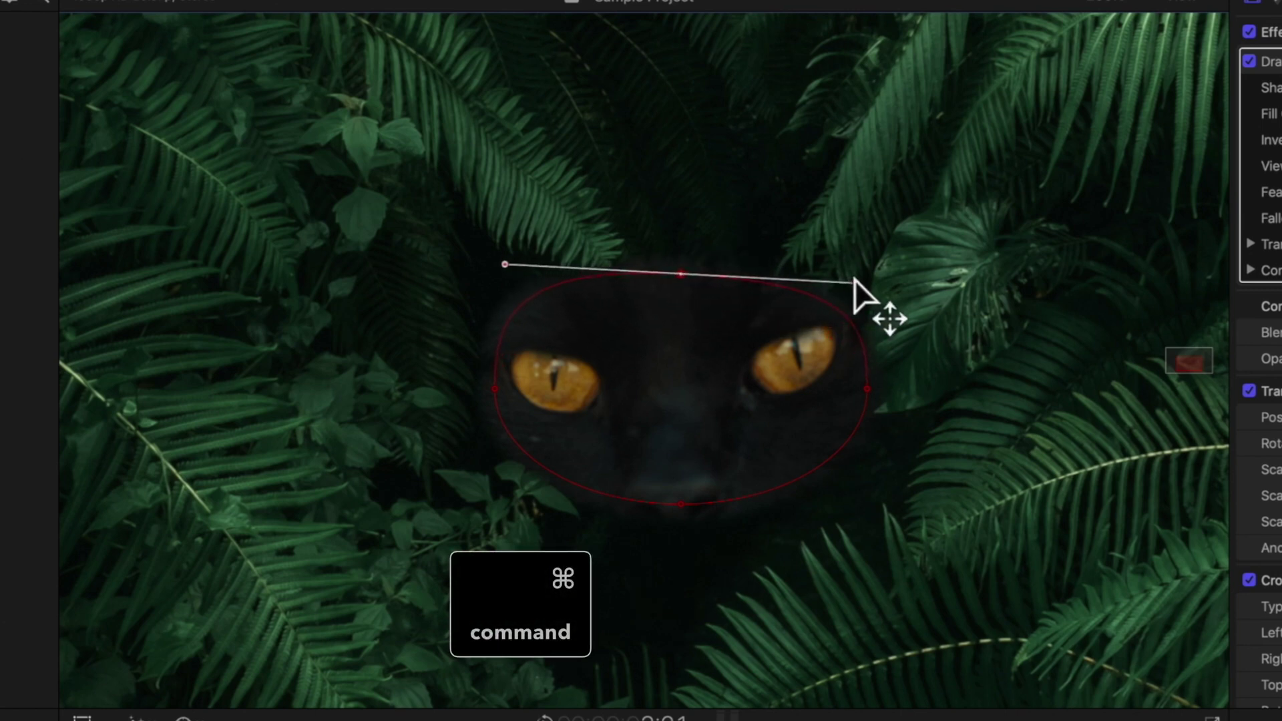
{"action": "left_click_drag", "start_coordinate": [745, 281], "coordinate": [810, 279], "text": "super"}
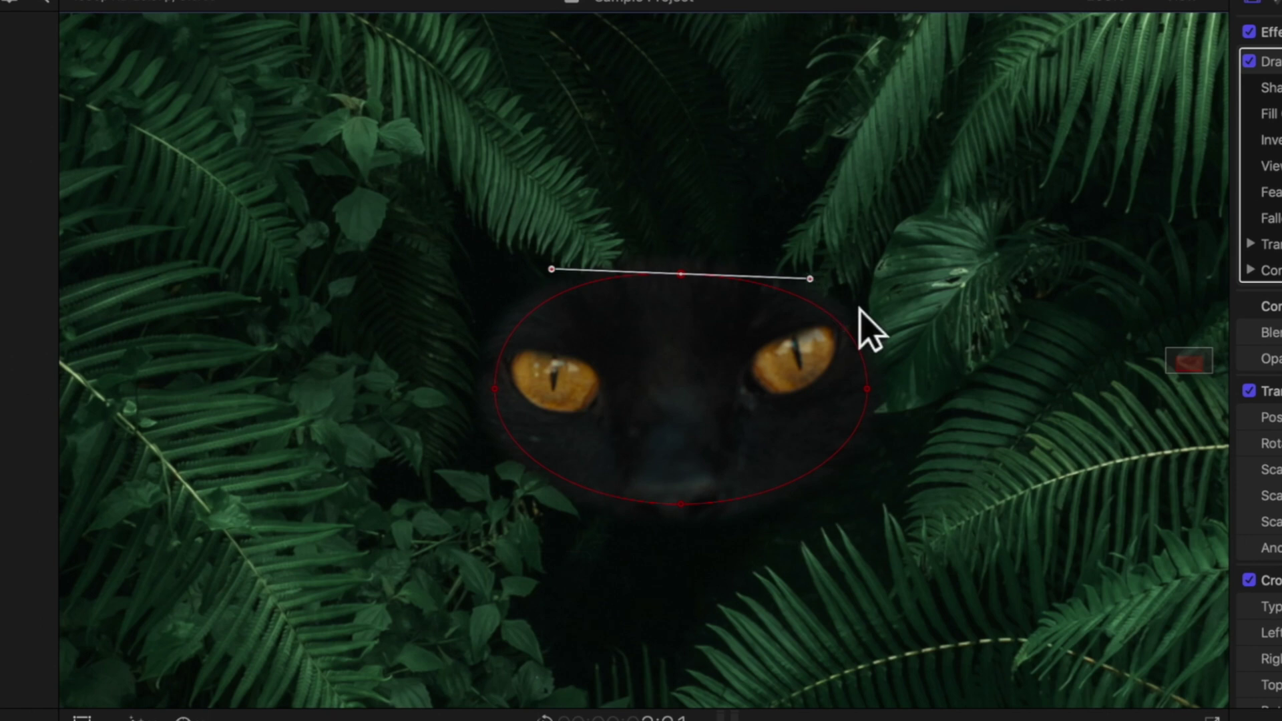
{"action": "key", "text": "ctrl"}
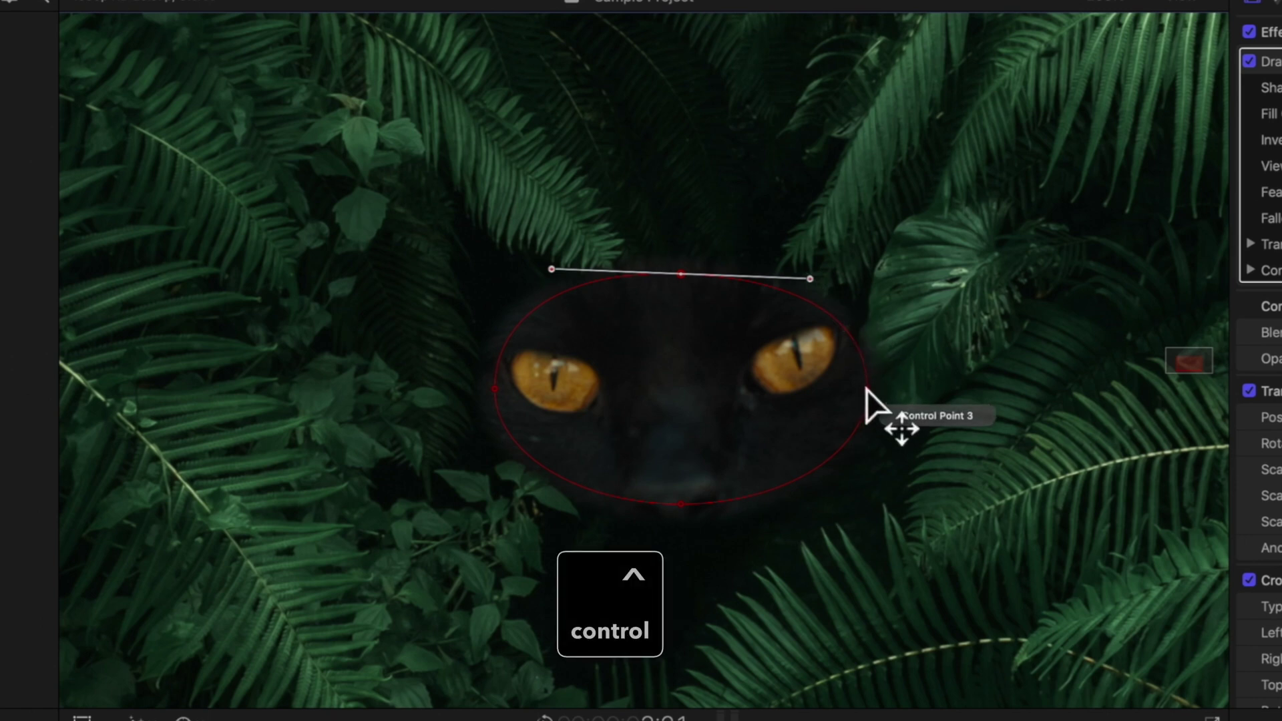
{"action": "left_click", "coordinate": [867, 389], "text": "ctrl"}
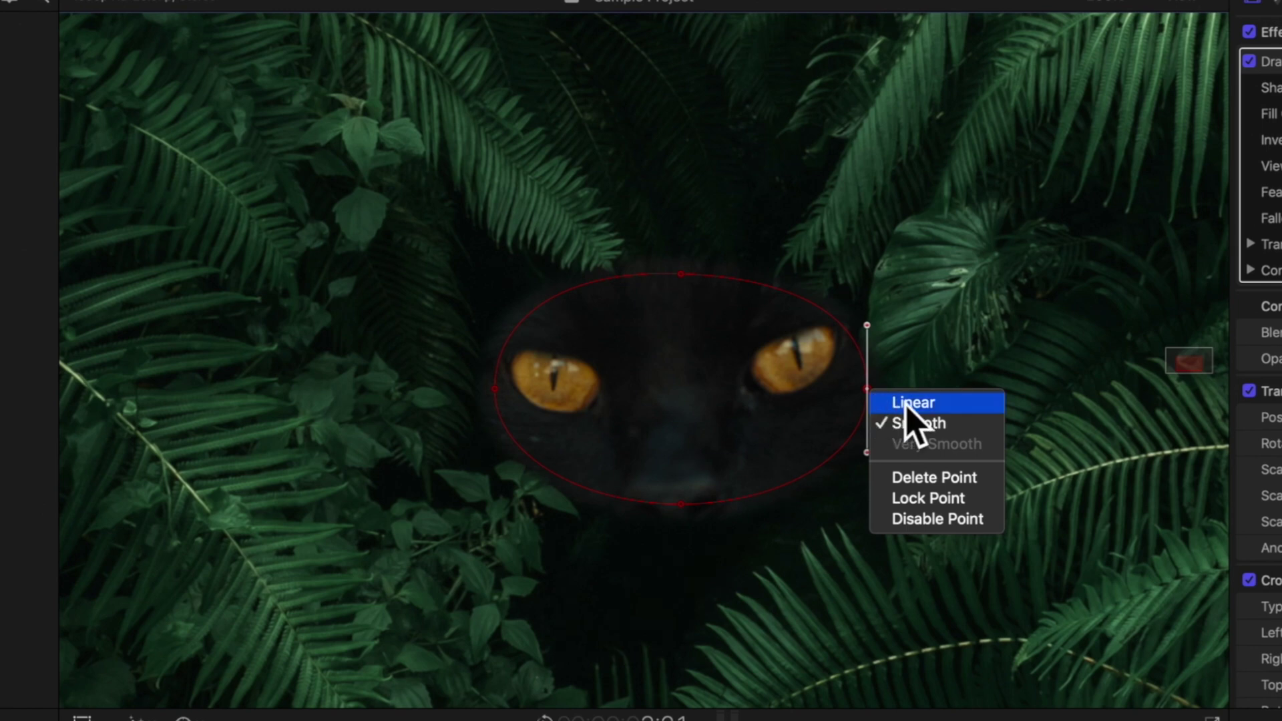
{"action": "left_click", "coordinate": [908, 404]}
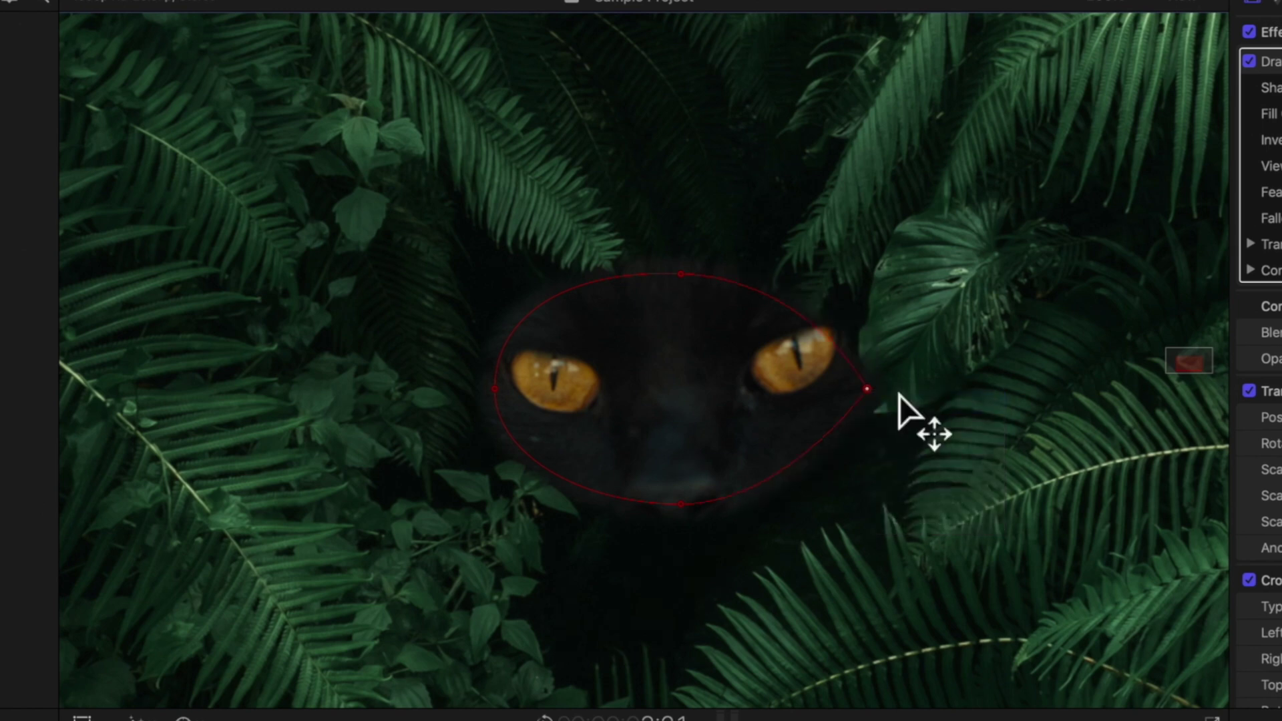
{"action": "left_click", "coordinate": [868, 389], "text": "ctrl"}
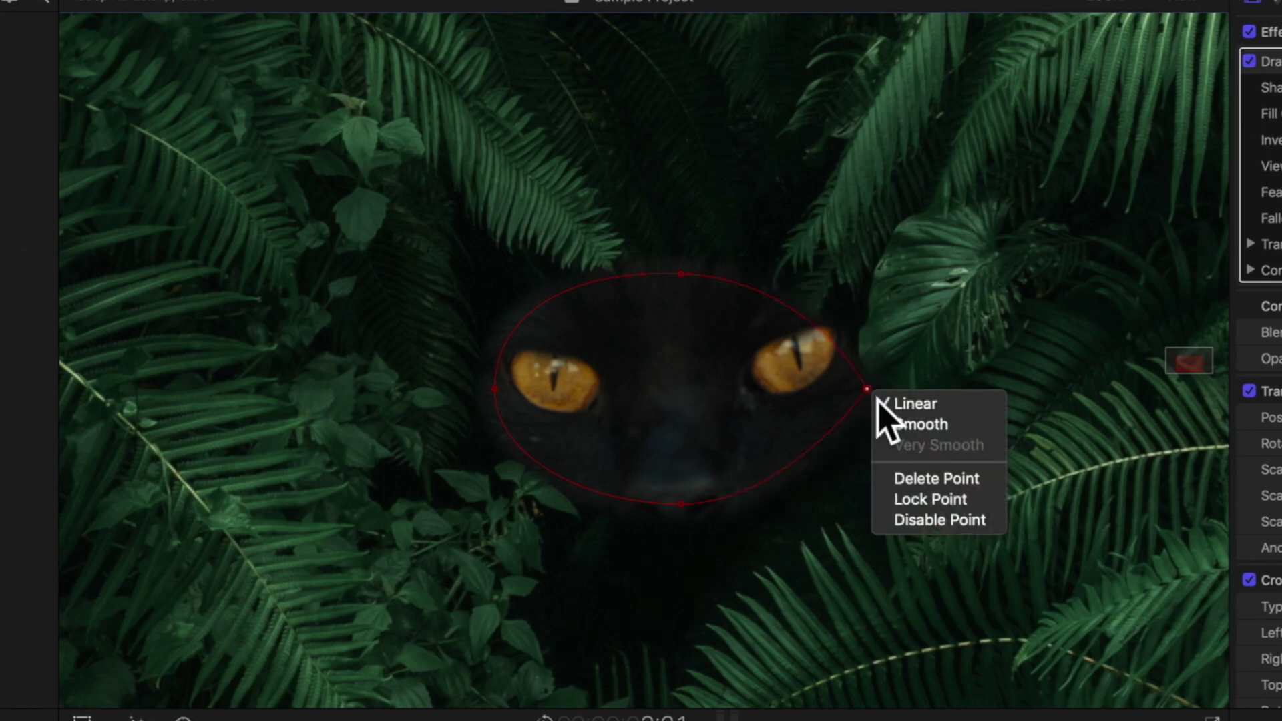
{"action": "left_click", "coordinate": [918, 426]}
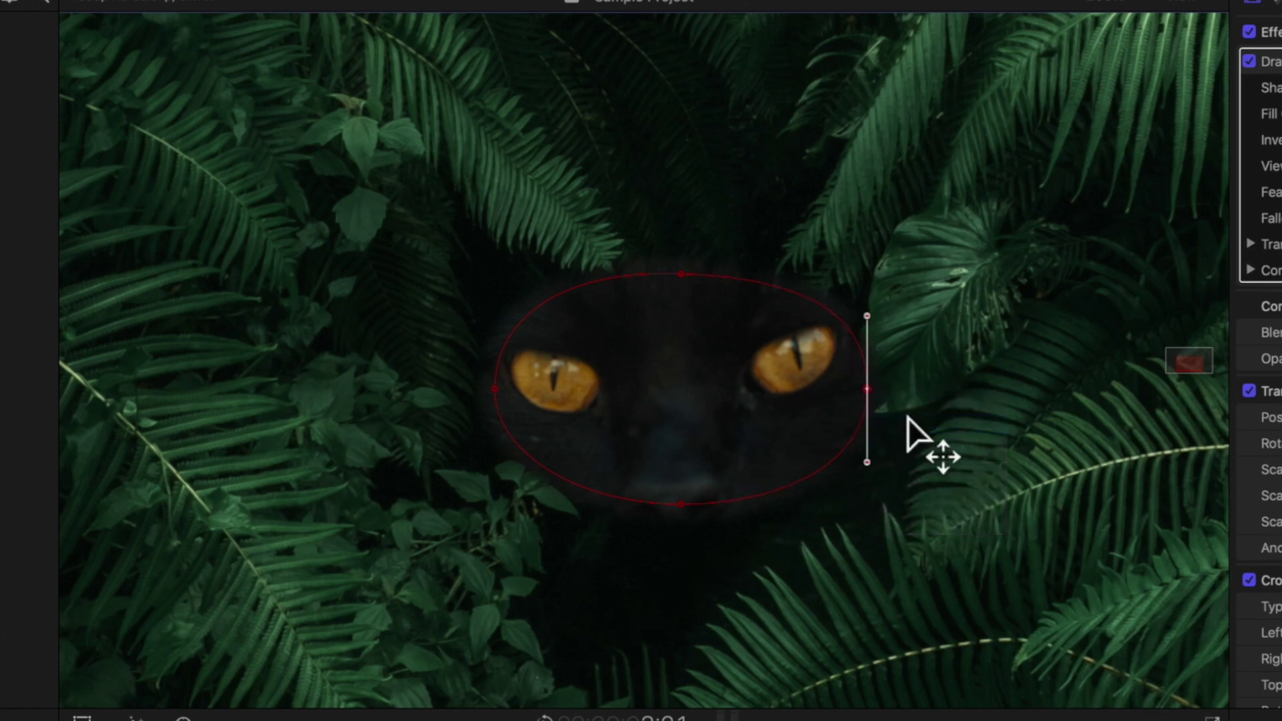
{"action": "left_click", "coordinate": [868, 389], "text": "ctrl"}
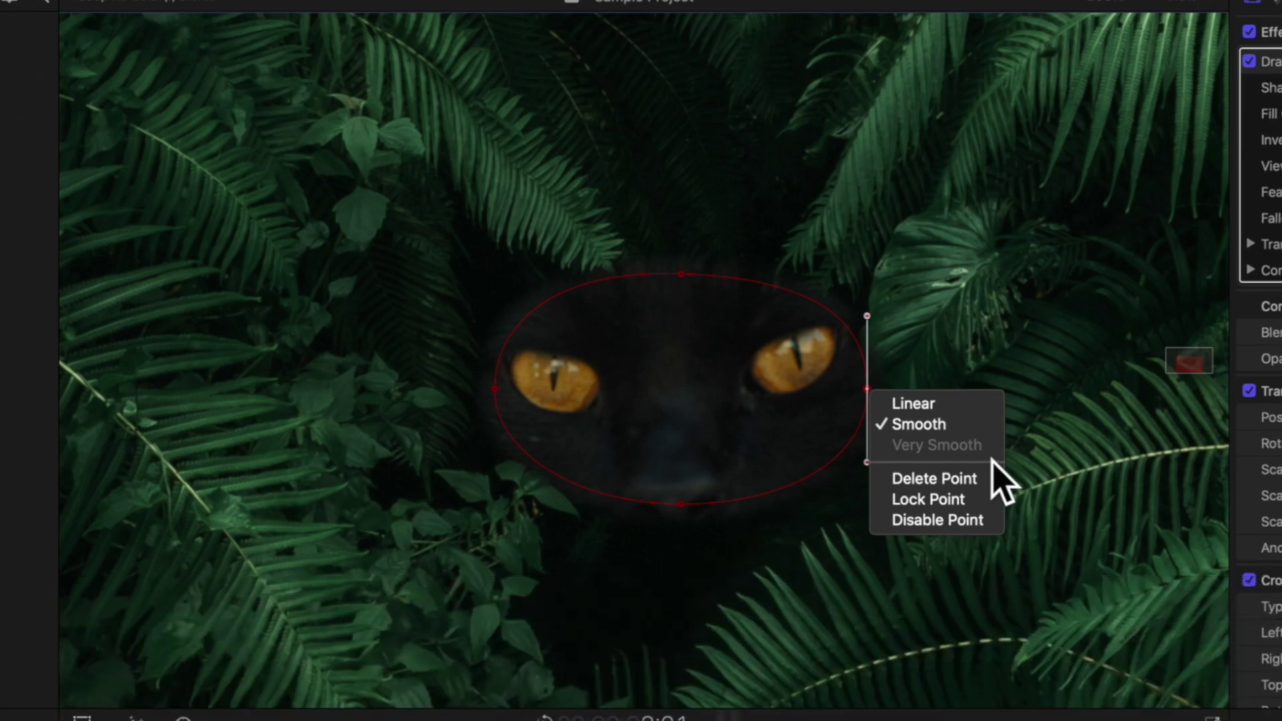
{"action": "left_click", "coordinate": [921, 425]}
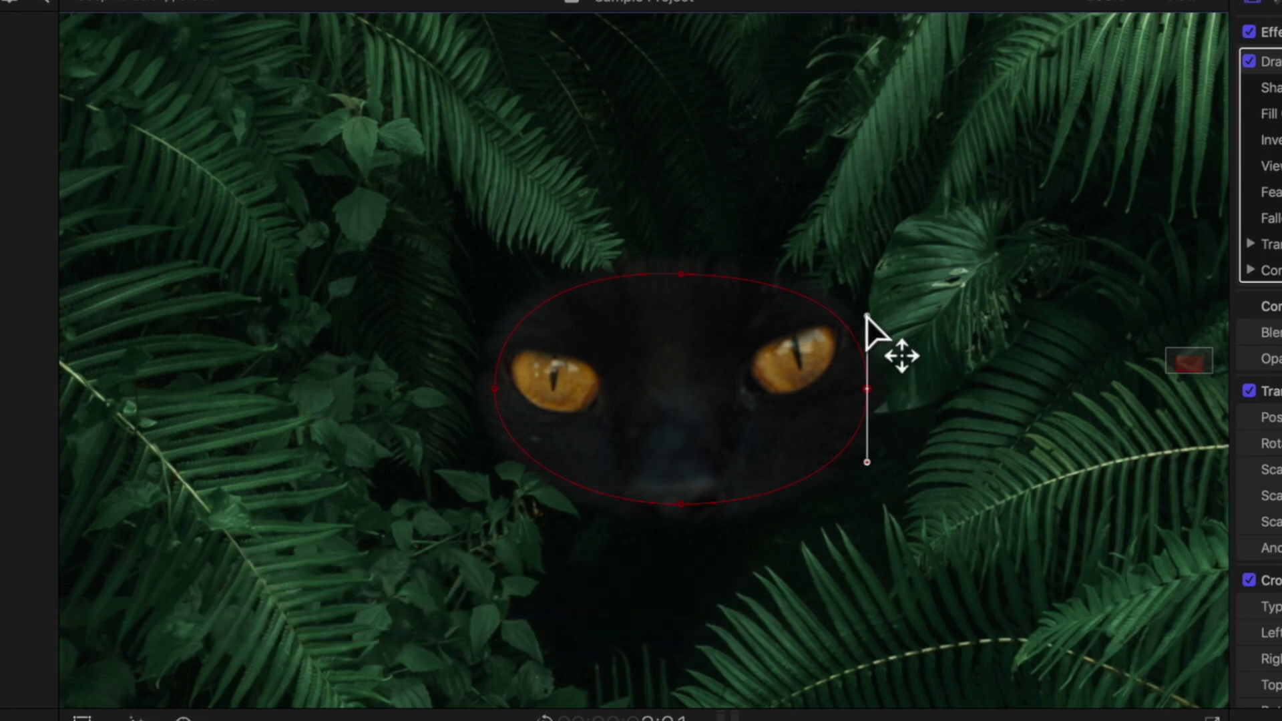
Step: Pull the right point's handle up to square the top-right, then Shift-drag it back round
{"action": "left_click_drag", "start_coordinate": [867, 316], "coordinate": [867, 239]}
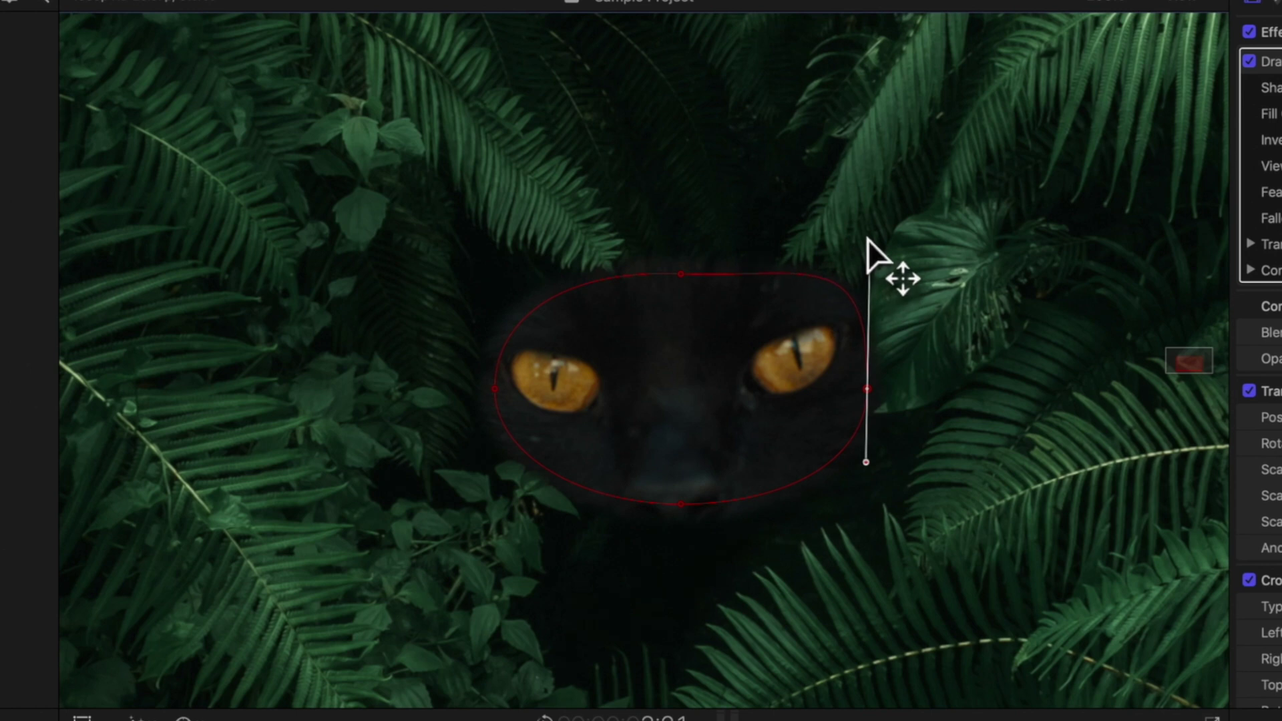
{"action": "key", "text": "shift"}
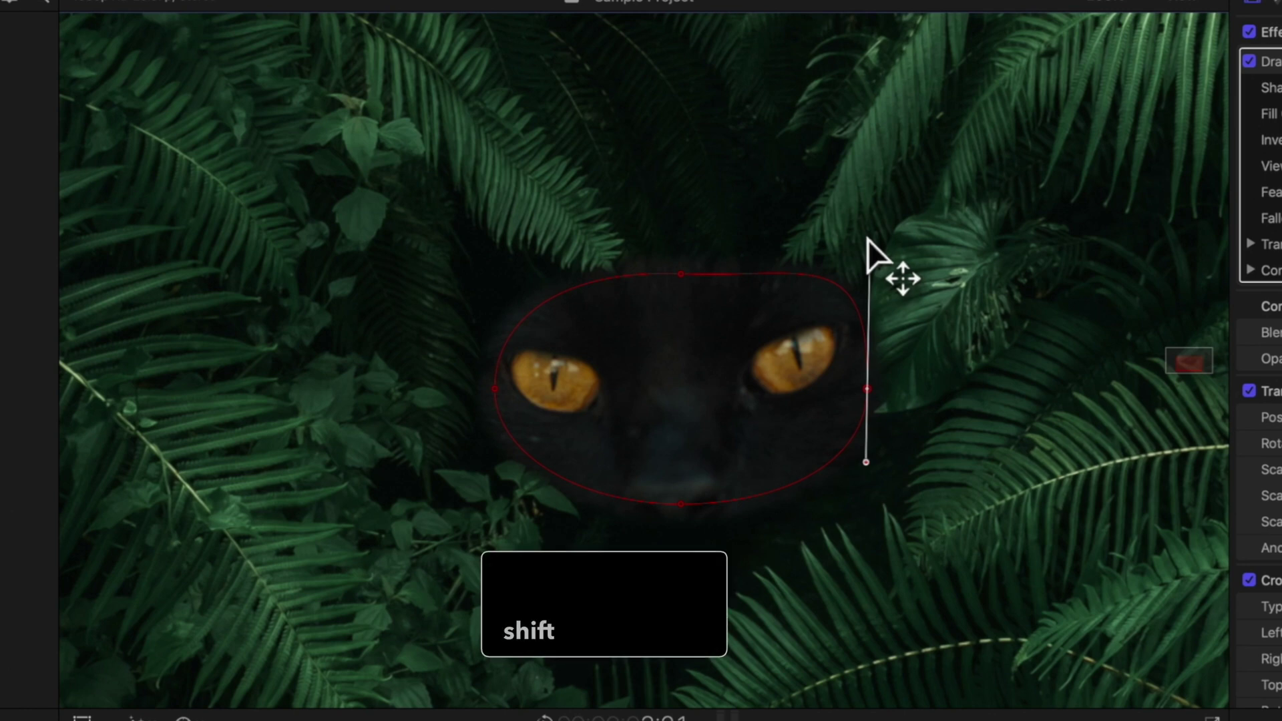
{"action": "mouse_move", "coordinate": [867, 239]}
{"action": "left_mouse_down"}
{"action": "mouse_move", "coordinate": [872, 328]}
{"action": "mouse_move", "coordinate": [873, 243]}
{"action": "mouse_move", "coordinate": [870, 290]}
{"action": "mouse_move", "coordinate": [935, 279]}
{"action": "mouse_move", "coordinate": [856, 364]}
{"action": "mouse_move", "coordinate": [949, 303]}
{"action": "mouse_move", "coordinate": [905, 352]}
{"action": "mouse_move", "coordinate": [869, 336]}
{"action": "left_mouse_up"}
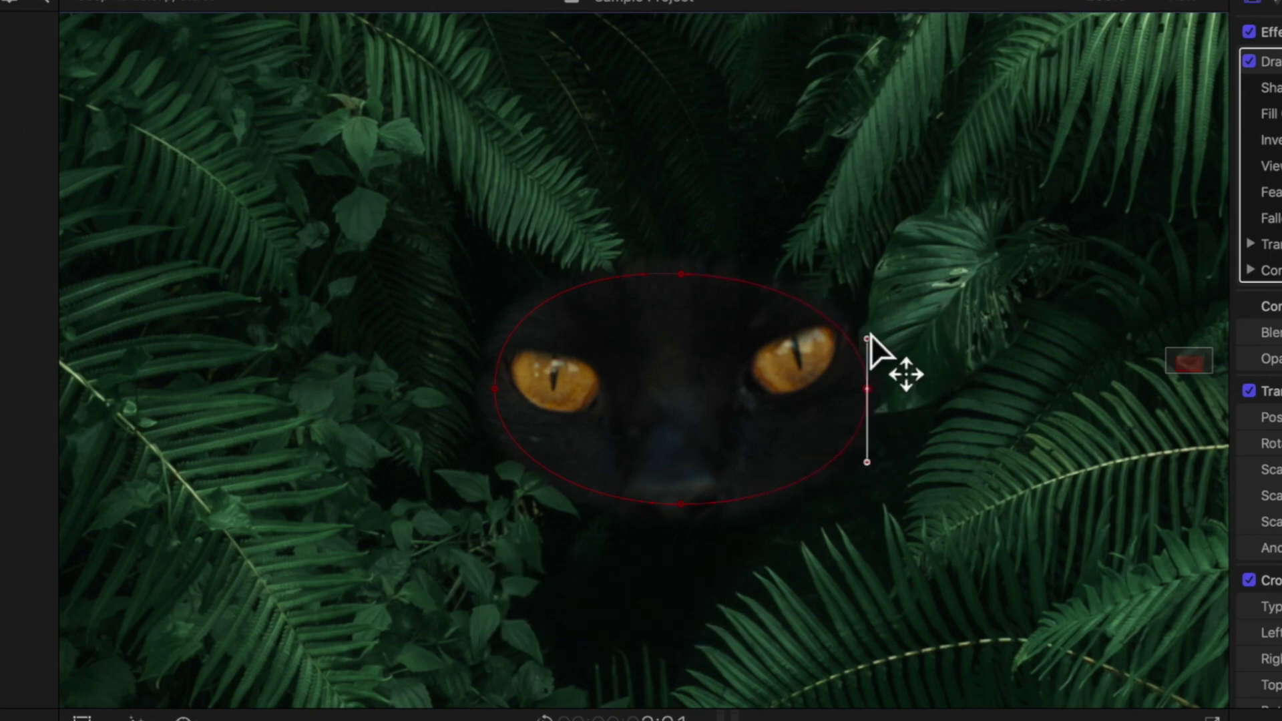
Step: Option-drag the right point's handle outward independently, then bring it back near the oval
{"action": "key", "text": "alt"}
{"action": "left_click_drag", "start_coordinate": [867, 339], "coordinate": [1028, 364]}
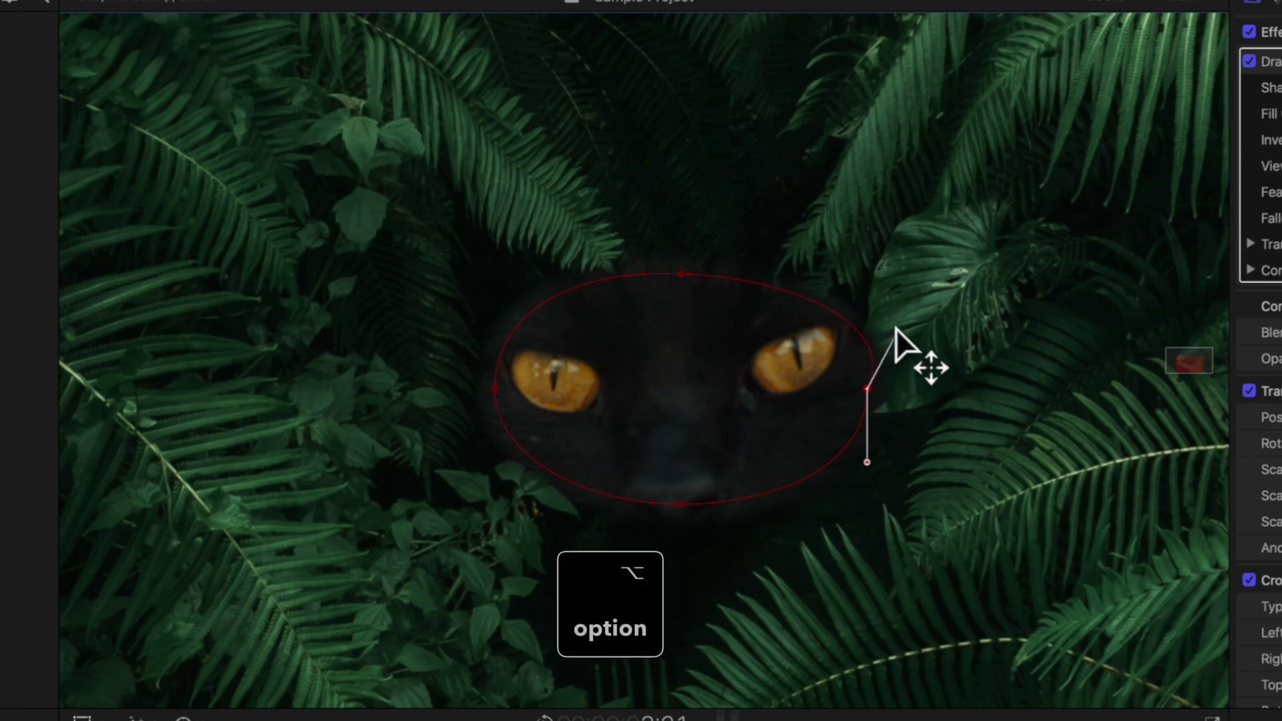
{"action": "mouse_move", "coordinate": [1029, 364]}
{"action": "left_mouse_down"}
{"action": "mouse_move", "coordinate": [734, 339]}
{"action": "mouse_move", "coordinate": [873, 329]}
{"action": "left_mouse_up"}
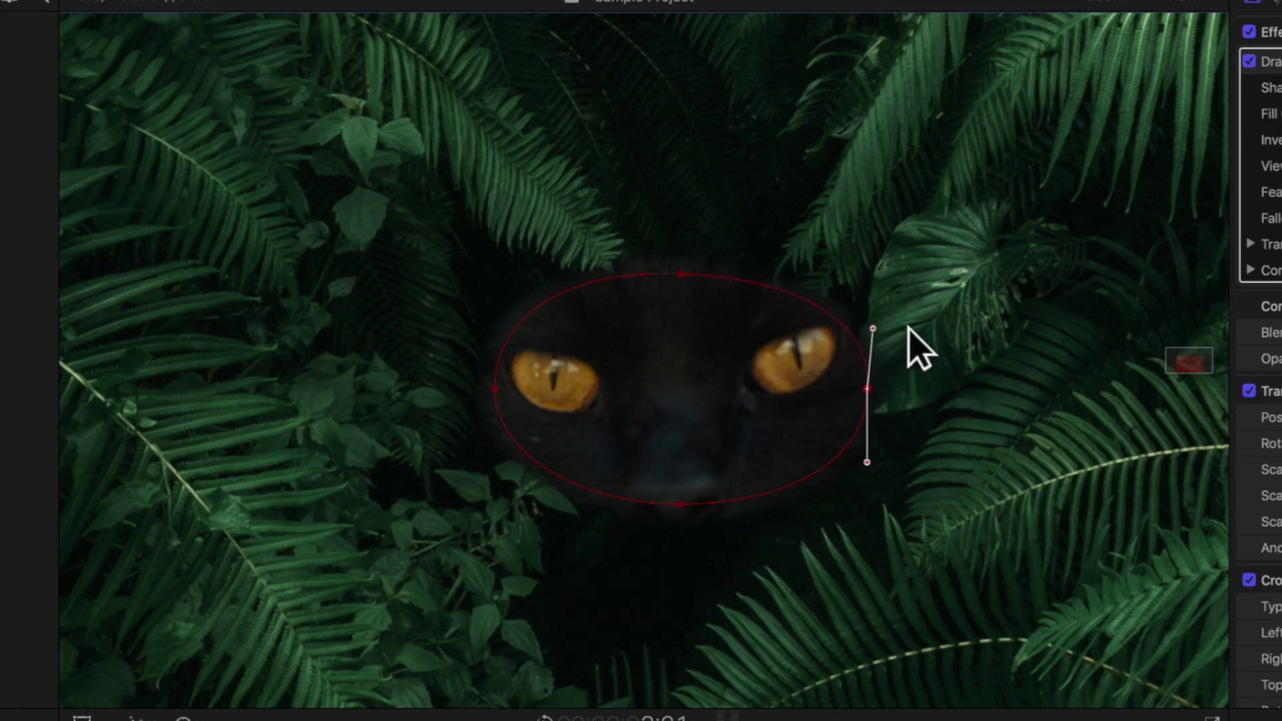
Step: Break the top point's handles and raise its left handle independently
{"action": "left_click", "coordinate": [644, 277]}
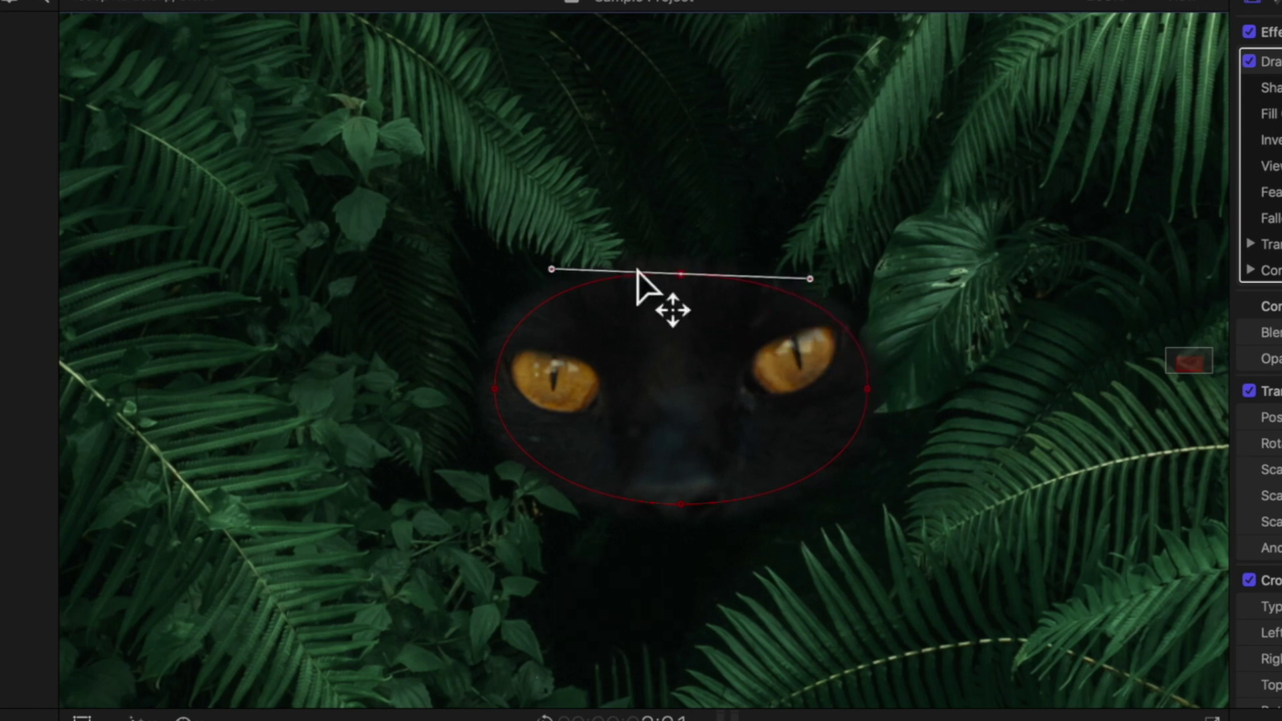
{"action": "left_click", "coordinate": [552, 270], "text": "ctrl"}
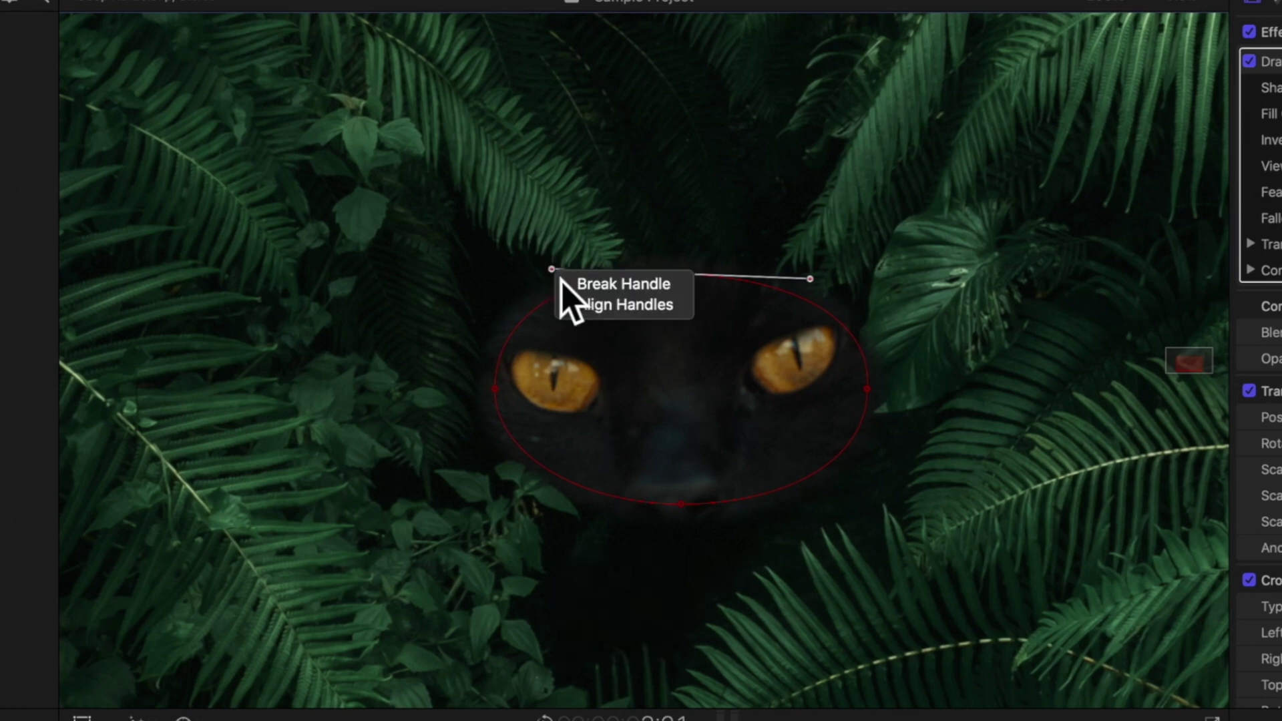
{"action": "left_click", "coordinate": [628, 285]}
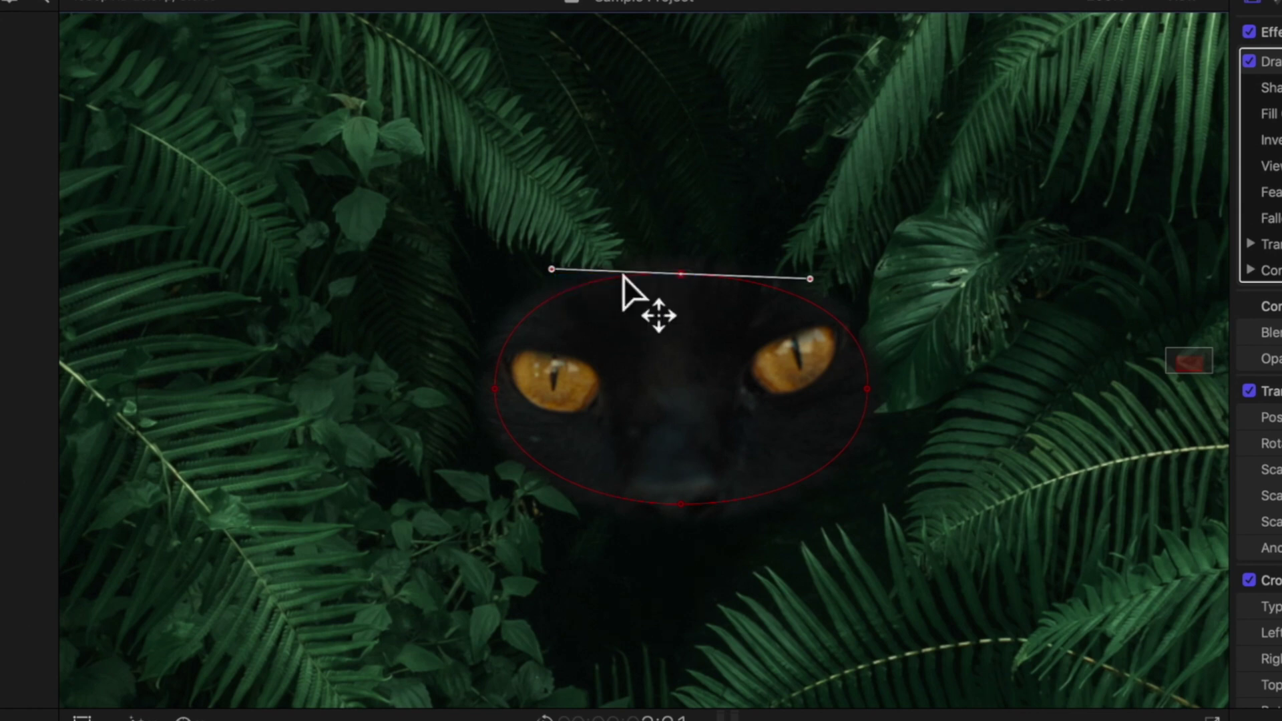
{"action": "mouse_move", "coordinate": [552, 269]}
{"action": "left_mouse_down"}
{"action": "mouse_move", "coordinate": [561, 227]}
{"action": "mouse_move", "coordinate": [549, 309]}
{"action": "mouse_move", "coordinate": [547, 264]}
{"action": "left_mouse_up"}
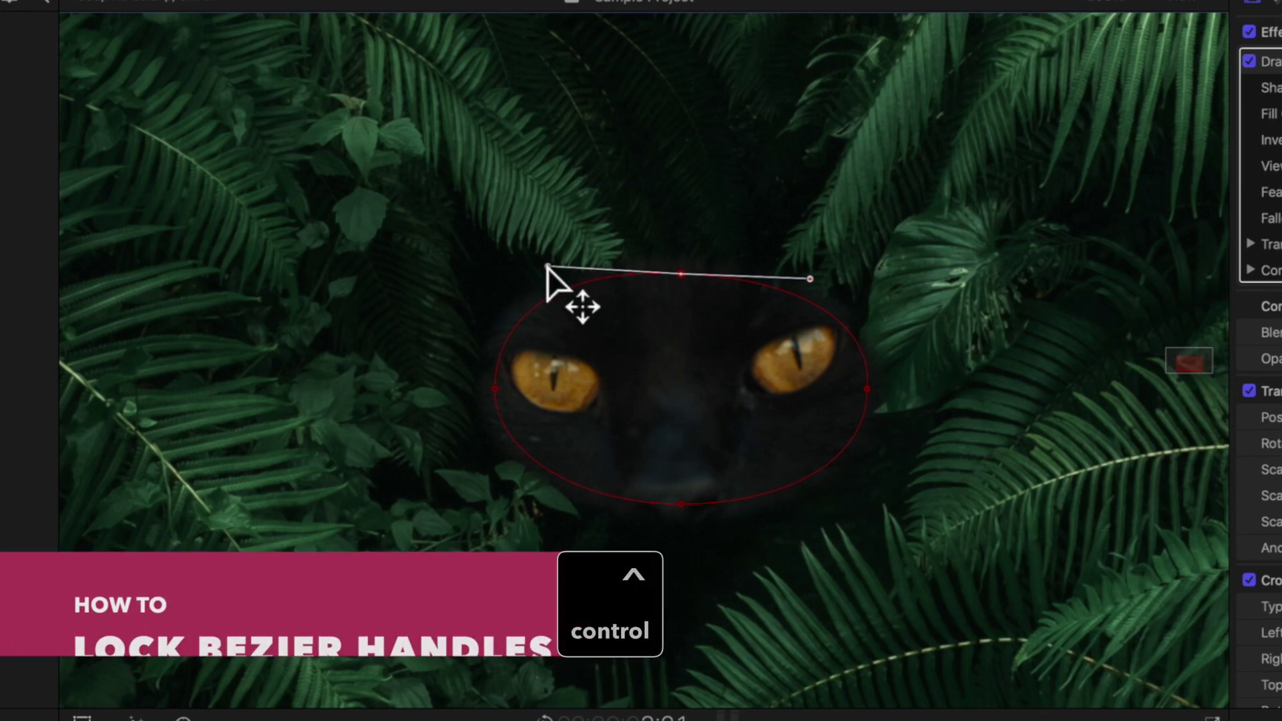
Step: Relink the top handles, rotate them together, then raise the left handle again
{"action": "left_click", "coordinate": [547, 267], "text": "ctrl"}
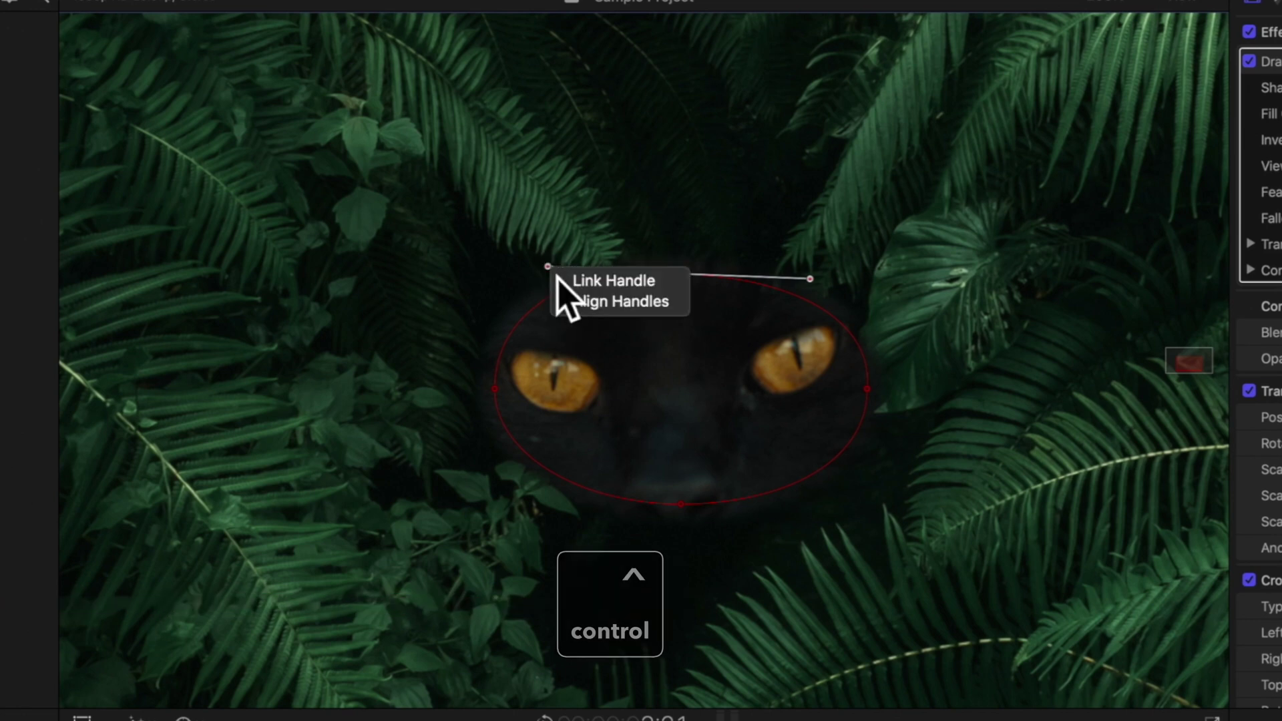
{"action": "left_click", "coordinate": [574, 280]}
{"action": "left_click_drag", "start_coordinate": [548, 269], "coordinate": [542, 279]}
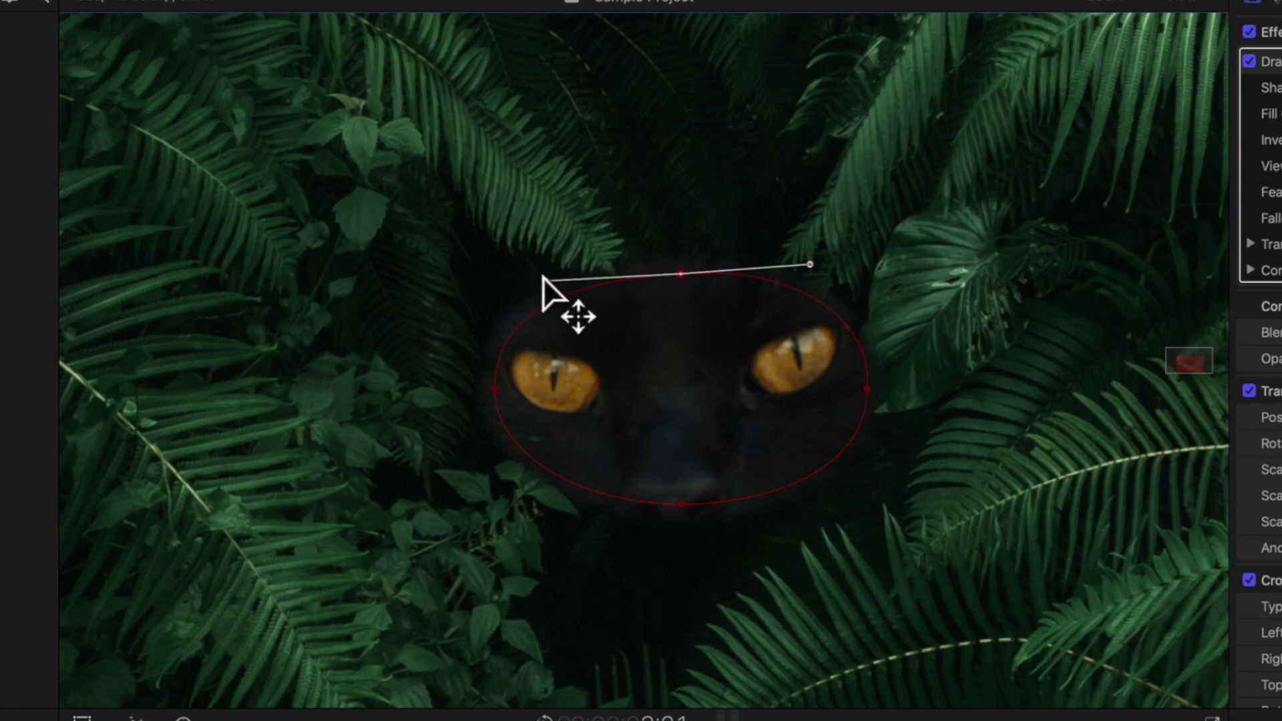
{"action": "left_click_drag", "start_coordinate": [542, 279], "coordinate": [533, 247]}
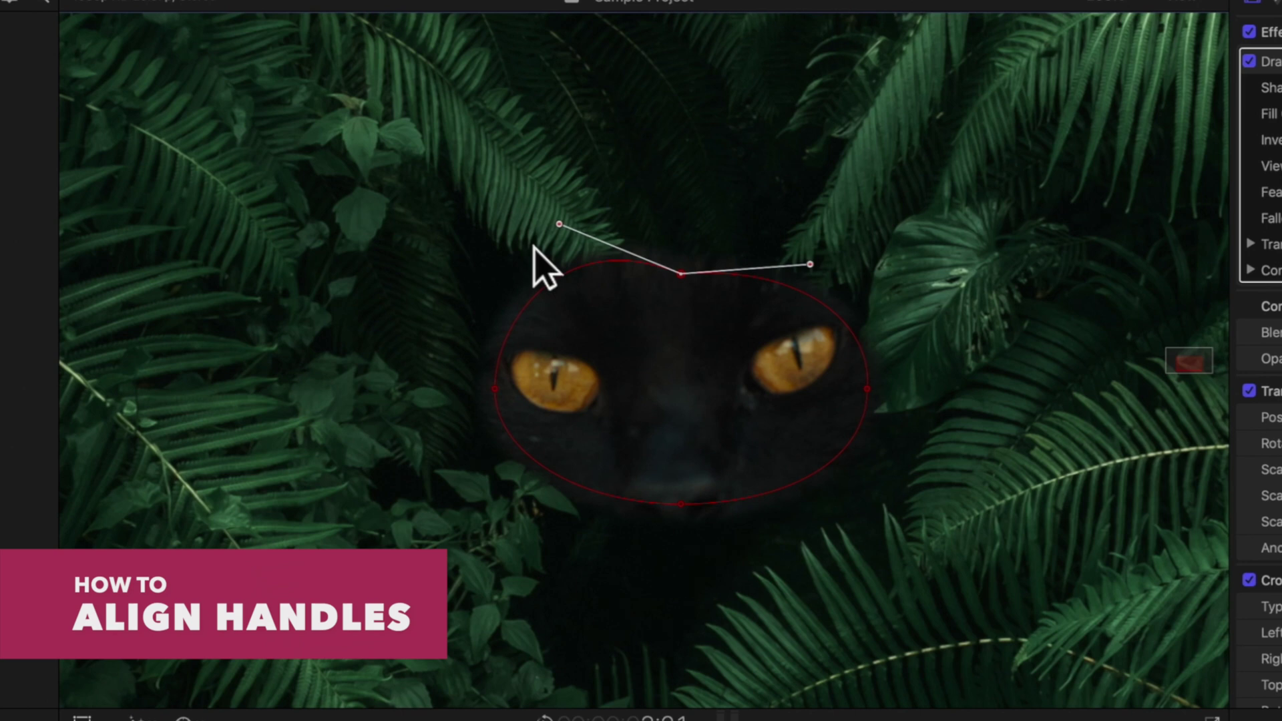
Step: Align the top point's handles into one straight tangent tilting toward the right eye
{"action": "key", "text": "ctrl"}
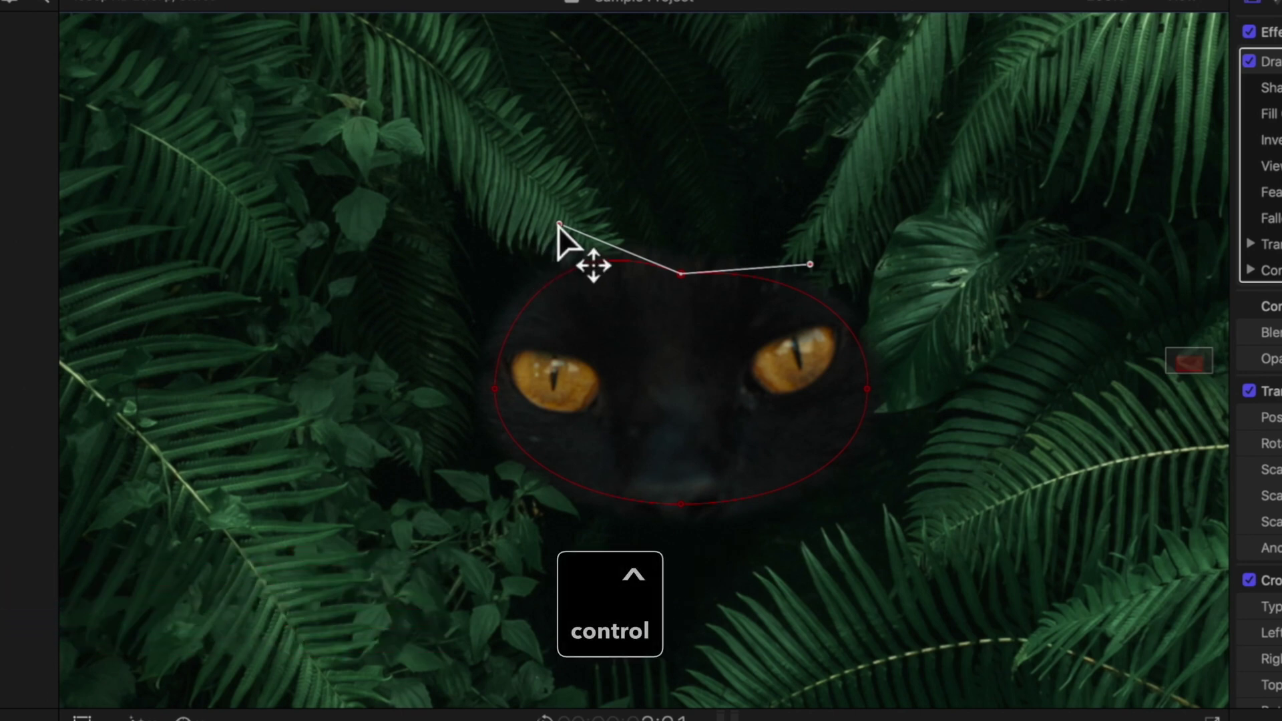
{"action": "left_click", "coordinate": [560, 227], "text": "ctrl"}
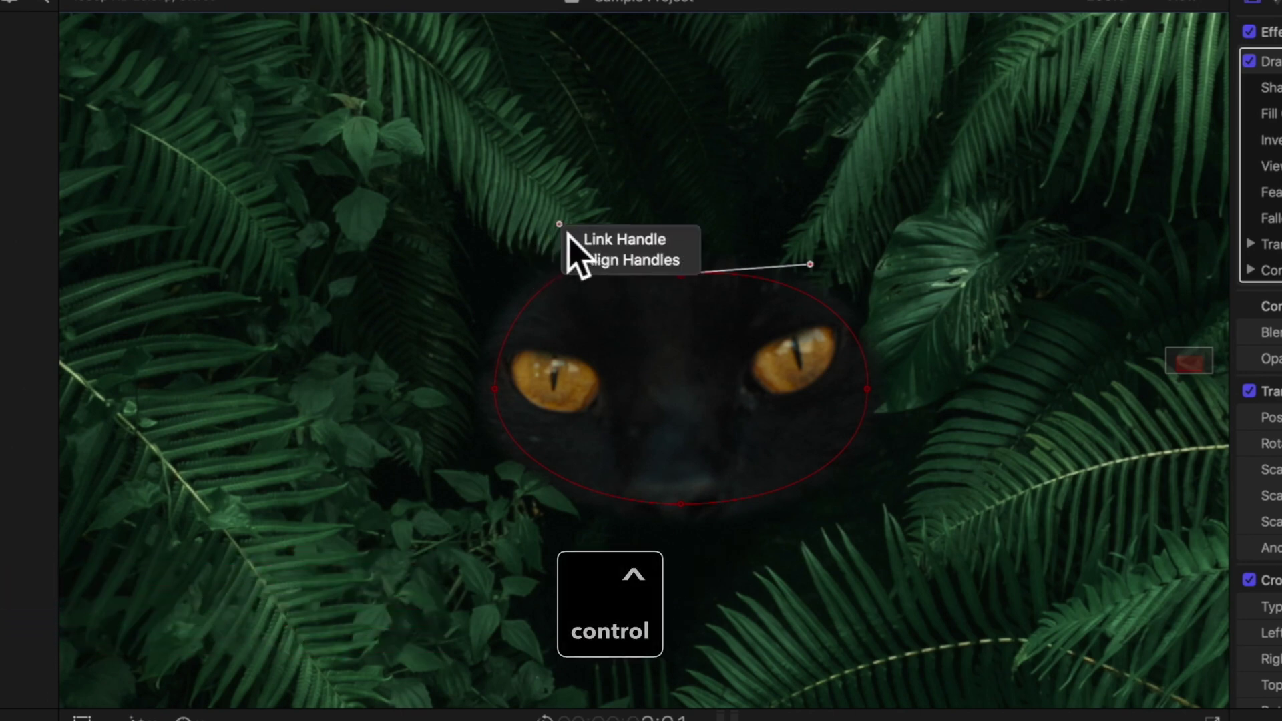
{"action": "left_click", "coordinate": [593, 261]}
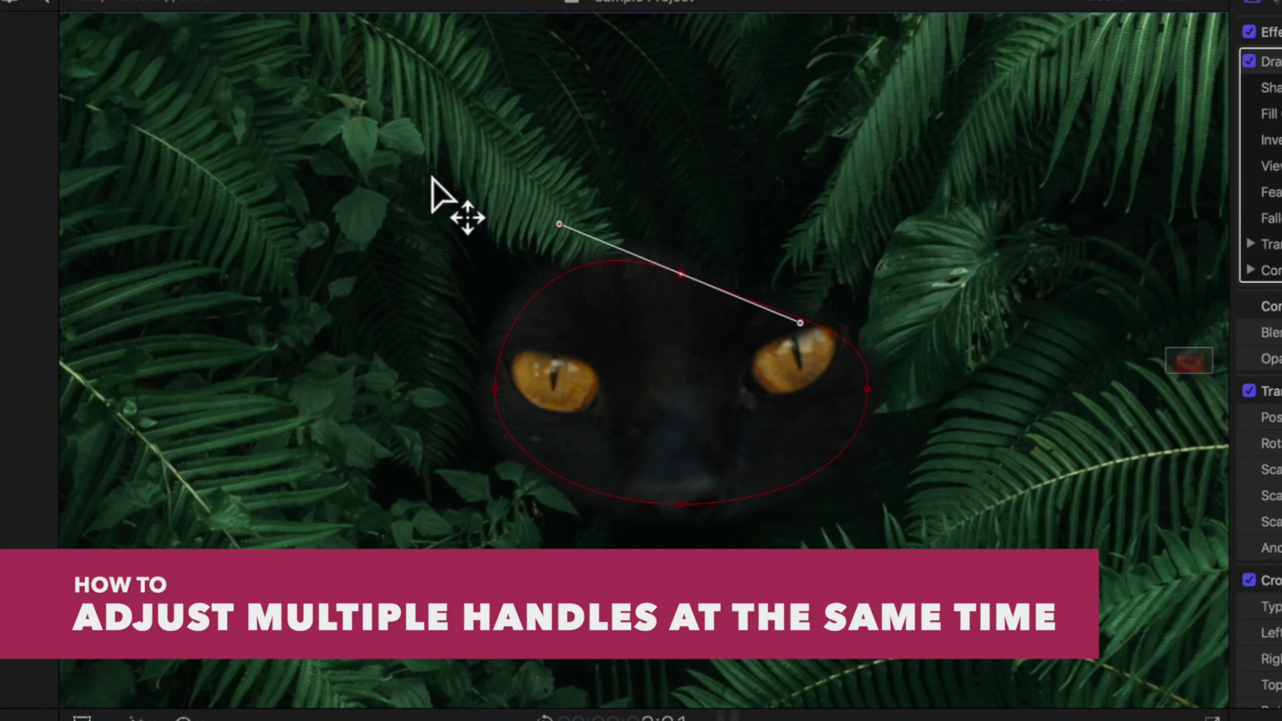
Step: Add the left point to the selection and swing its tangent longer and up-left
{"action": "key", "text": "shift"}
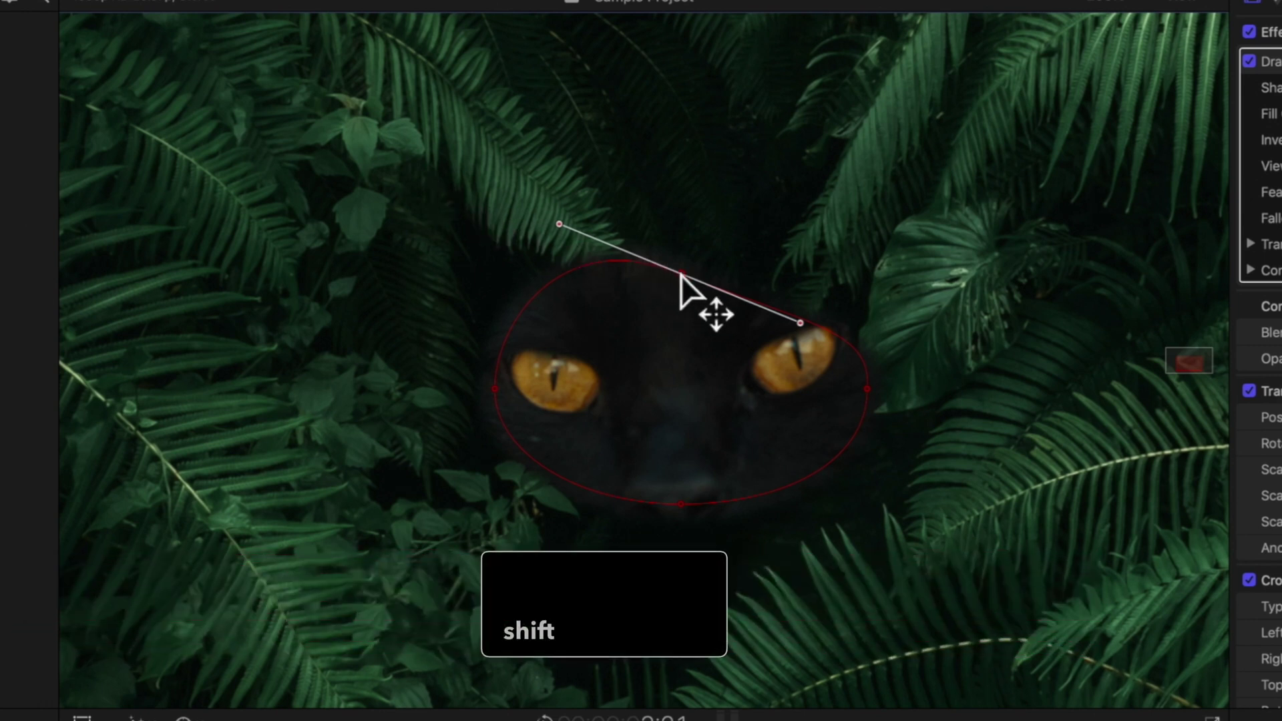
{"action": "left_click", "coordinate": [495, 389], "text": "shift"}
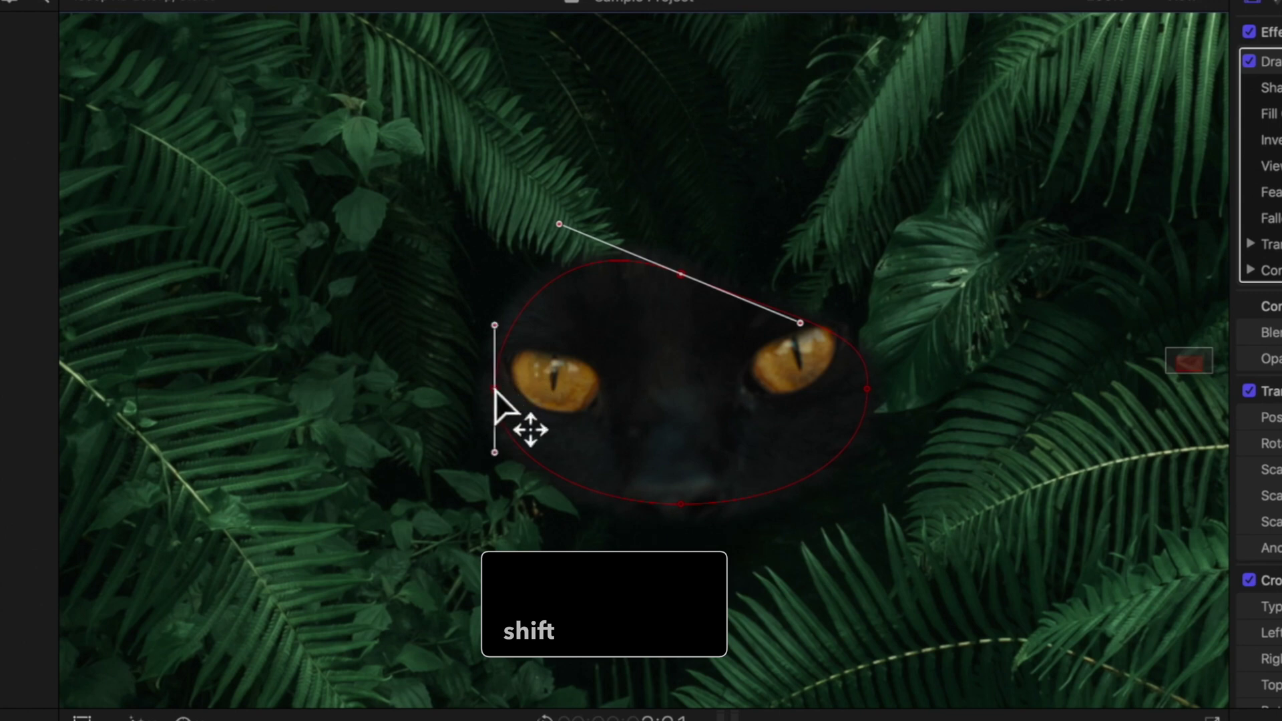
{"action": "left_click_drag", "start_coordinate": [495, 325], "coordinate": [495, 268]}
{"action": "mouse_move", "coordinate": [493, 314]}
{"action": "left_mouse_down"}
{"action": "mouse_move", "coordinate": [424, 322]}
{"action": "mouse_move", "coordinate": [470, 285]}
{"action": "left_mouse_up"}
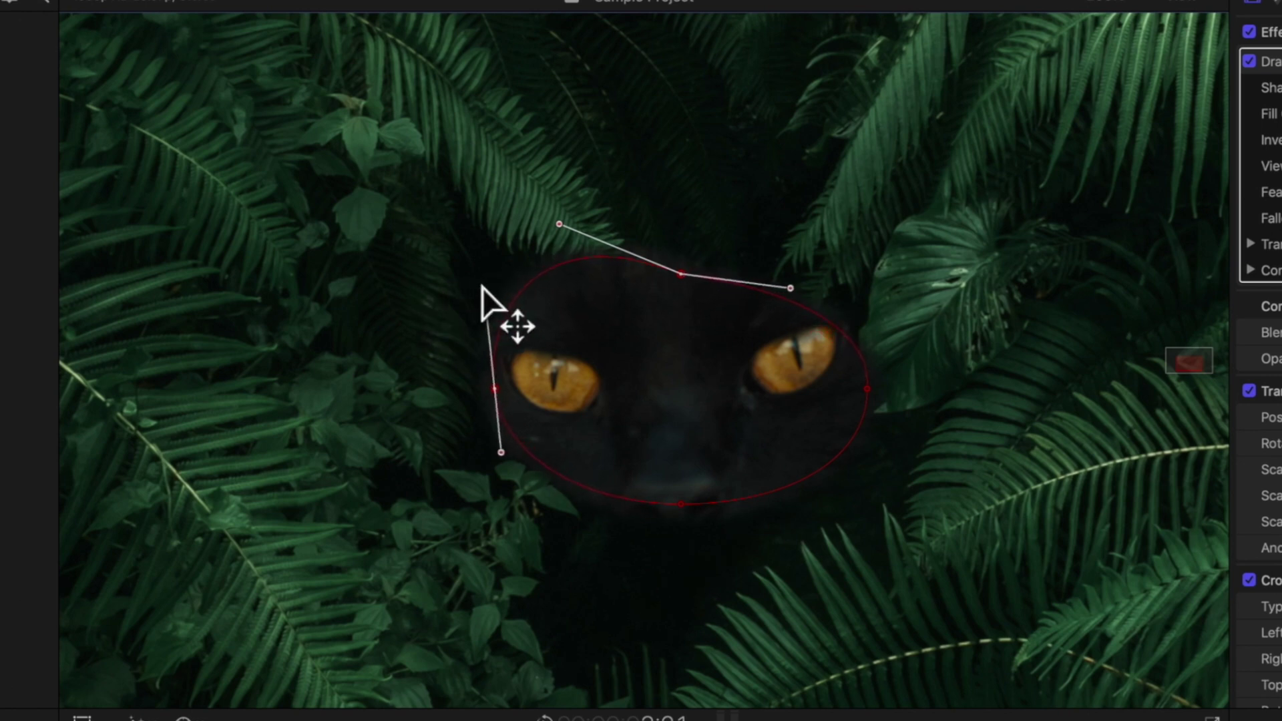
Step: Link the top point's handles and drag to reshape the left side and top together
{"action": "left_click", "coordinate": [566, 227], "text": "ctrl"}
{"action": "left_click", "coordinate": [607, 244]}
{"action": "mouse_move", "coordinate": [486, 293]}
{"action": "left_mouse_down"}
{"action": "mouse_move", "coordinate": [376, 304]}
{"action": "mouse_move", "coordinate": [524, 323]}
{"action": "mouse_move", "coordinate": [613, 358]}
{"action": "left_mouse_up"}
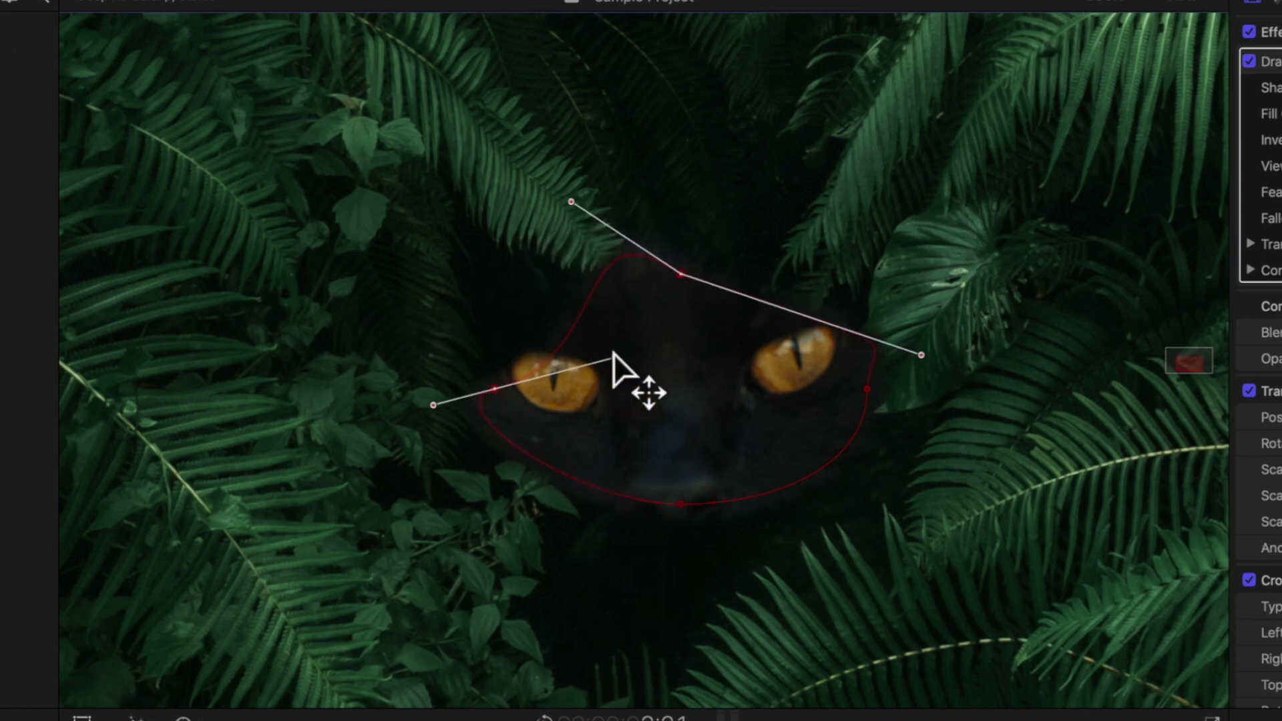